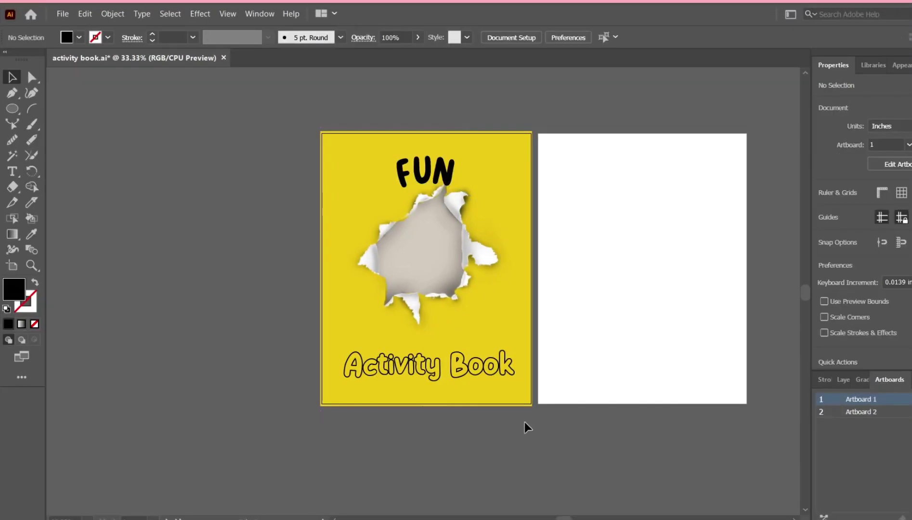
# Switch to the browser and search the PNG image site for SHAPES, looking through the resulting images.
pyautogui.moveTo(648, 518)
pyautogui.click(648, 482)
pyautogui.scroll(8, 576, 285)
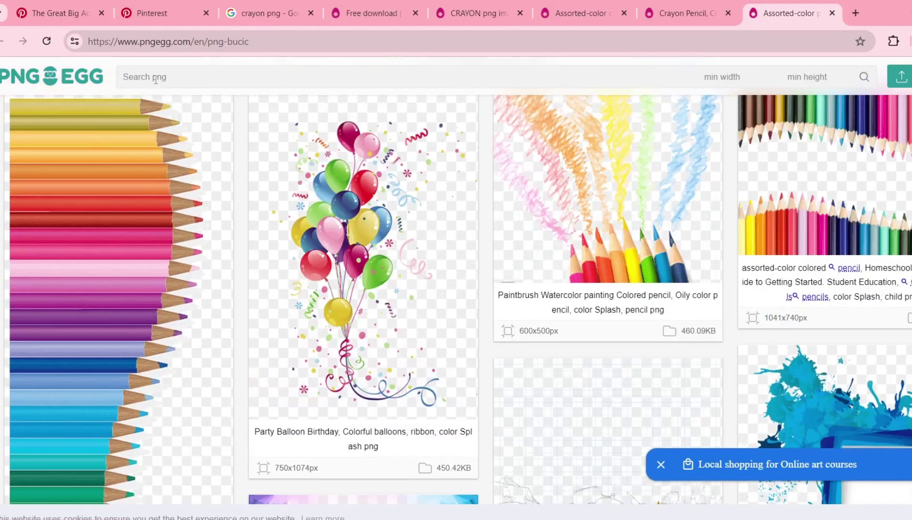
pyautogui.click(156, 81)
pyautogui.write('SHAPES')
pyautogui.press('Return')
pyautogui.scroll(-10, 721, 228)
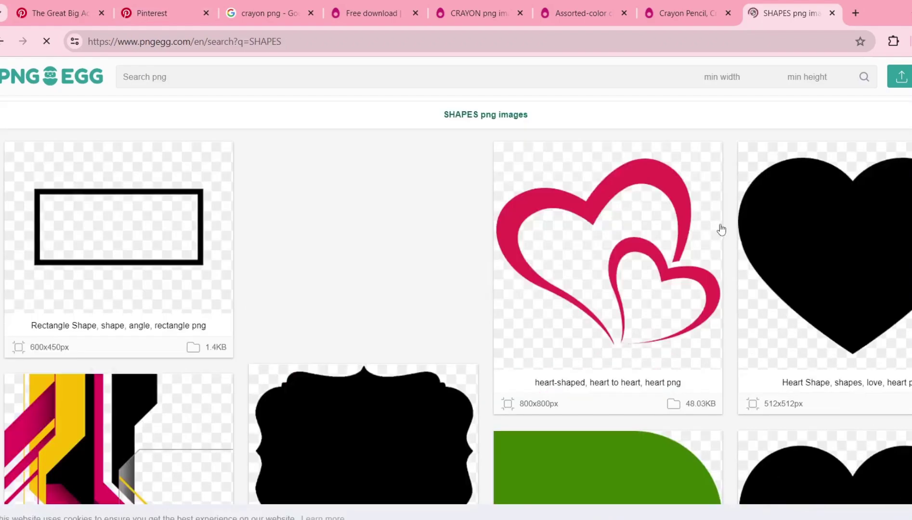
pyautogui.scroll(-5, 723, 235)
# Look through the children's learning illustrations, then open the School Child Cartoon image and request its free PNG download.
pyautogui.click(192, 74)
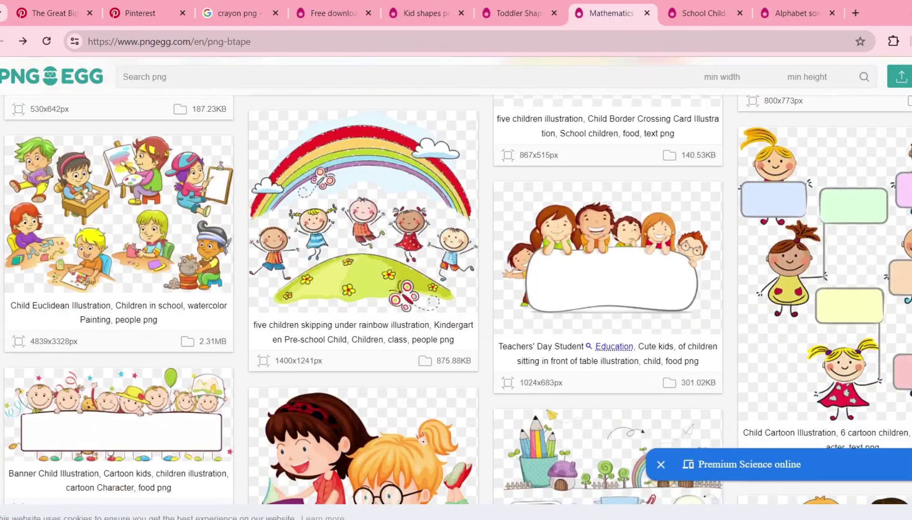
pyautogui.scroll(-5, 456, 298)
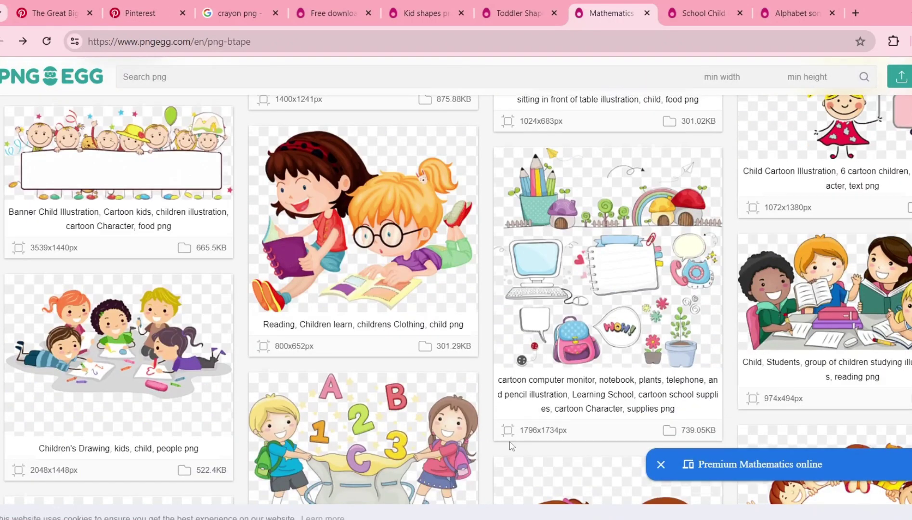
pyautogui.scroll(-3, 510, 443)
pyautogui.click(703, 20)
pyautogui.scroll(-3, 527, 218)
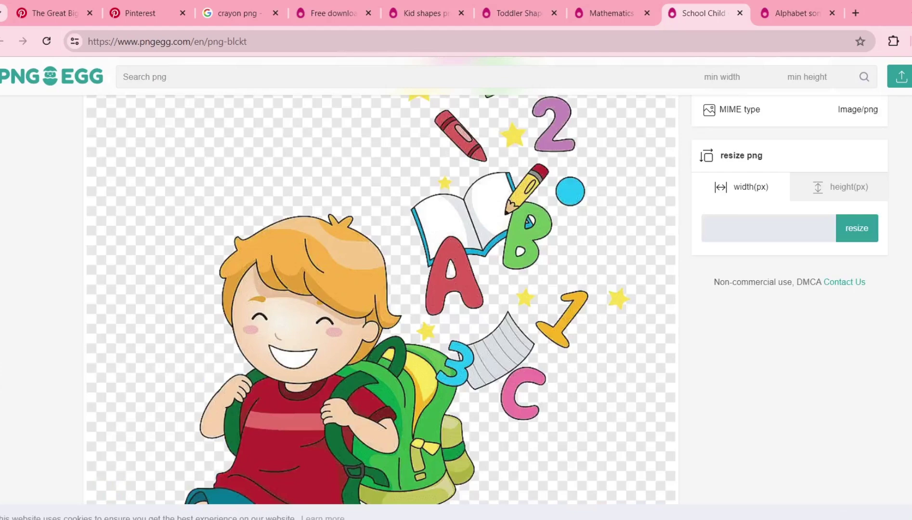
pyautogui.scroll(2, 570, 253)
pyautogui.scroll(-9, 637, 257)
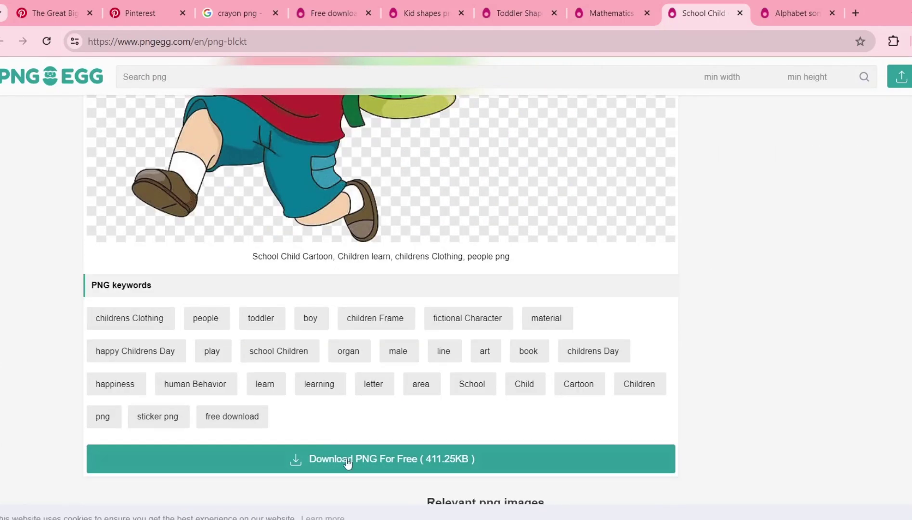
pyautogui.click(347, 459)
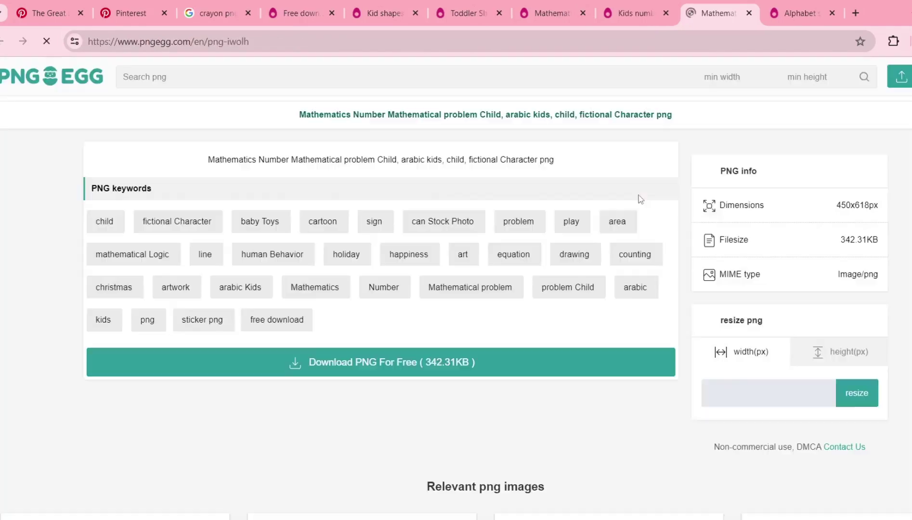
# Review the Mathematics Number illustration with children on an open book and request its free PNG download.
pyautogui.scroll(7, 745, 291)
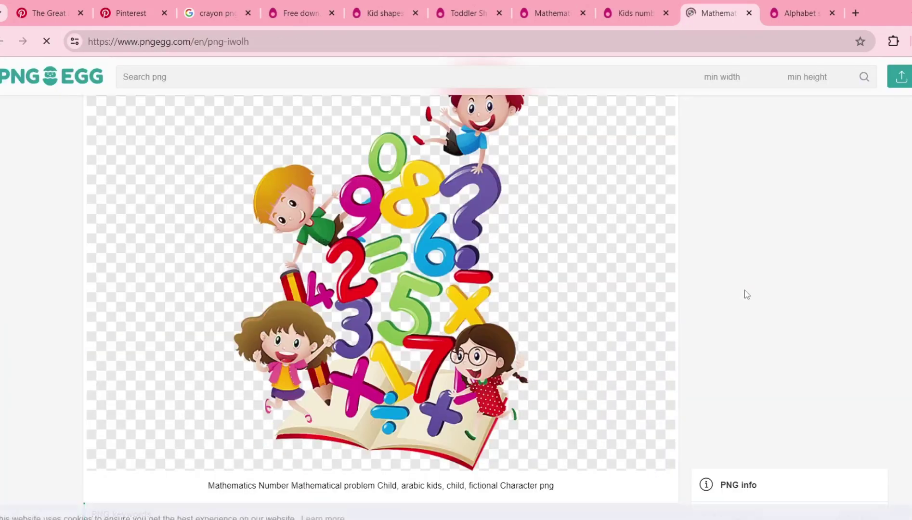
pyautogui.scroll(-8, 394, 321)
pyautogui.click(394, 322)
pyautogui.scroll(-5, 666, 261)
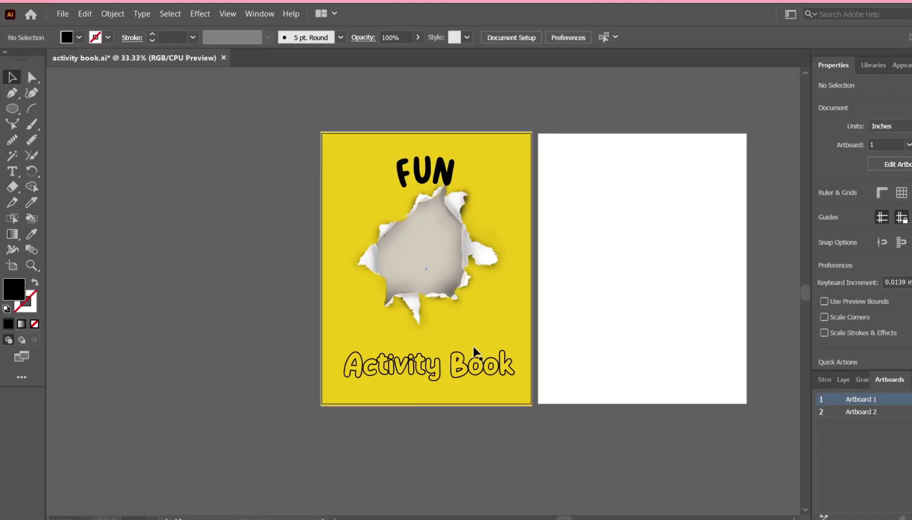
# Back in Illustrator, add the text Reading over the lower part of the torn-paper hole on the yellow cover.
pyautogui.press('t')
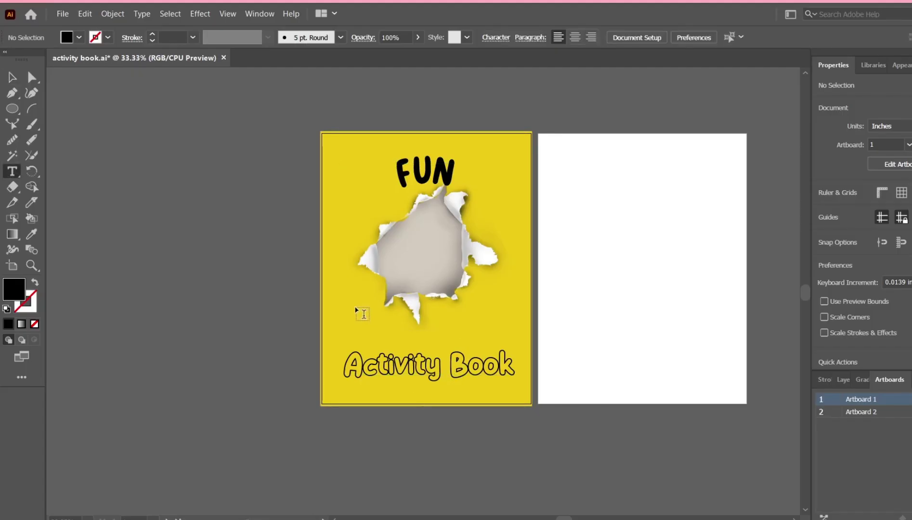
pyautogui.click(356, 310)
pyautogui.write('Reading')
pyautogui.press('Escape')
pyautogui.hotkey('ctrl', '=')
pyautogui.hotkey('ctrl', '=')
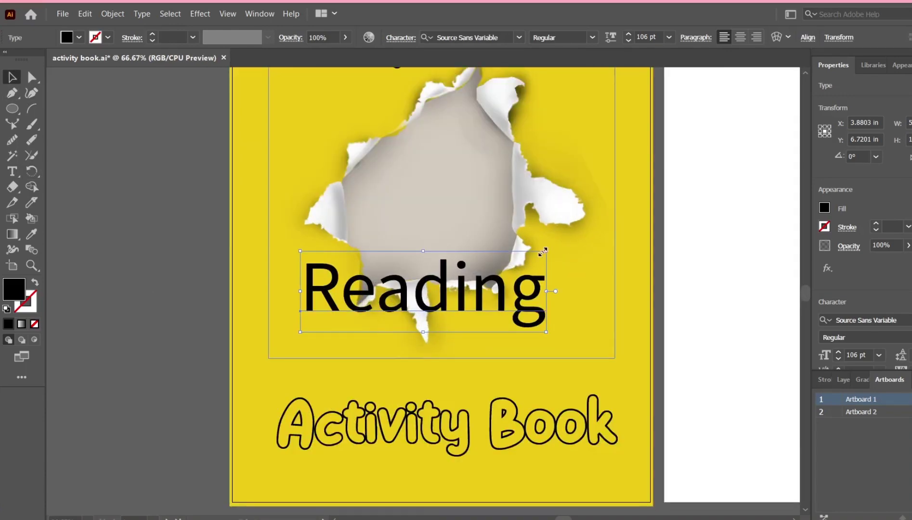
# Arrange three small text labels, Reading, Writing and Maths, in a row between the torn-paper hole and the Activity Book title.
pyautogui.moveTo(478, 278); pyautogui.dragTo(324, 308)
pyautogui.press('Delete')
pyautogui.click(315, 347)
pyautogui.write('ReadingWriting')
pyautogui.doubleClick(494, 349)
pyautogui.write('Maths')
pyautogui.moveTo(352, 349); pyautogui.dragTo(337, 311)
pyautogui.moveTo(309, 299); pyautogui.dragTo(414, 335)
# Set the font of the Reading, Writing and Maths labels to Kiddosy Free.
pyautogui.click(866, 321)
pyautogui.write('kidos')
pyautogui.click(722, 465)
# Align the three labels along their bottom edges, distribute them horizontally by their left edges, and nudge Writing into place.
pyautogui.hotkey('ctrl', '-')
pyautogui.click(754, 37)
pyautogui.click(749, 74)
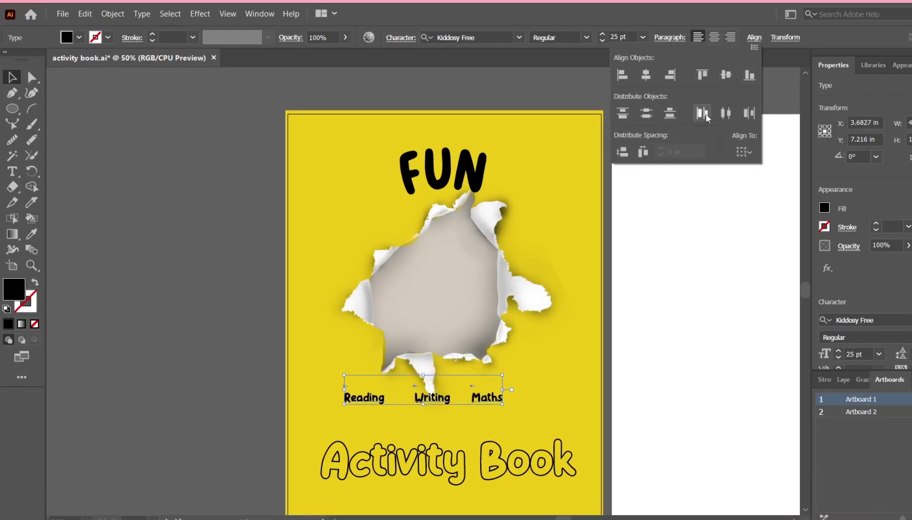
pyautogui.click(703, 114)
pyautogui.moveTo(432, 398); pyautogui.dragTo(442, 401)
pyautogui.hotkey('ctrl', '-')
pyautogui.hotkey('ctrl', '-')
pyautogui.click(509, 313)
pyautogui.scroll(-1, 509, 314)
# Open the downloaded images pngegg (1) and pngegg (2) from the Downloads folder.
pyautogui.moveTo(647, 518)
pyautogui.click(646, 481)
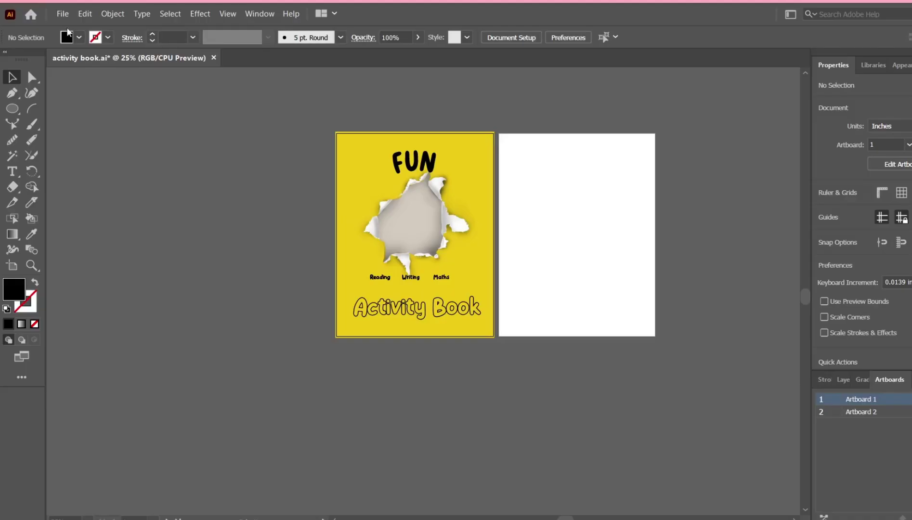
pyautogui.click(62, 13)
pyautogui.click(63, 13)
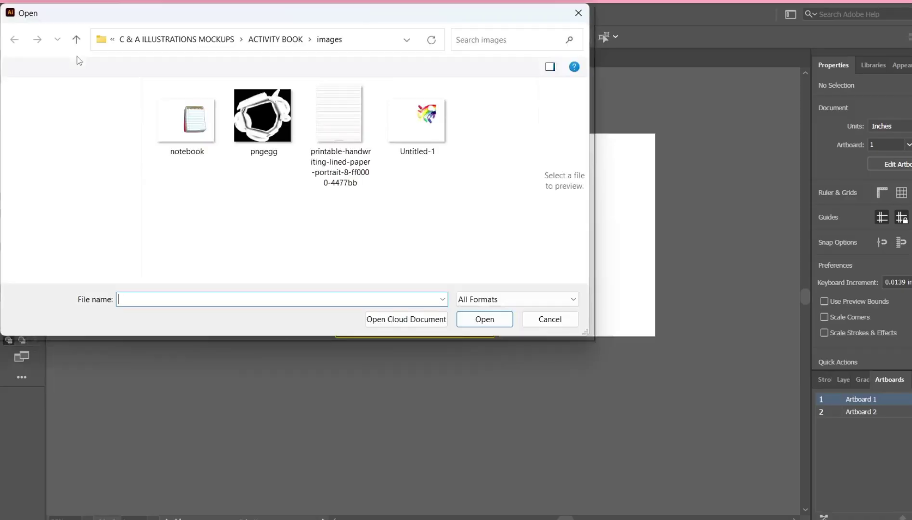
pyautogui.scroll(10, 74, 222)
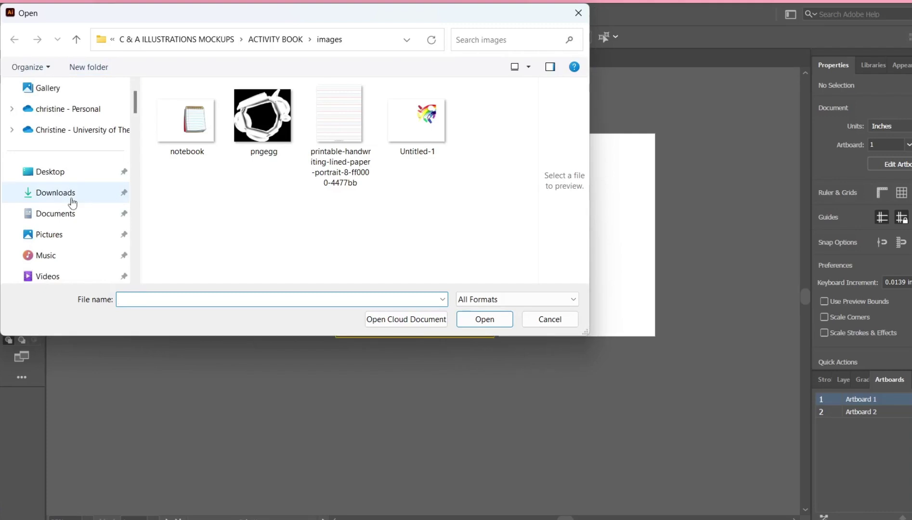
pyautogui.click(71, 197)
pyautogui.click(188, 145)
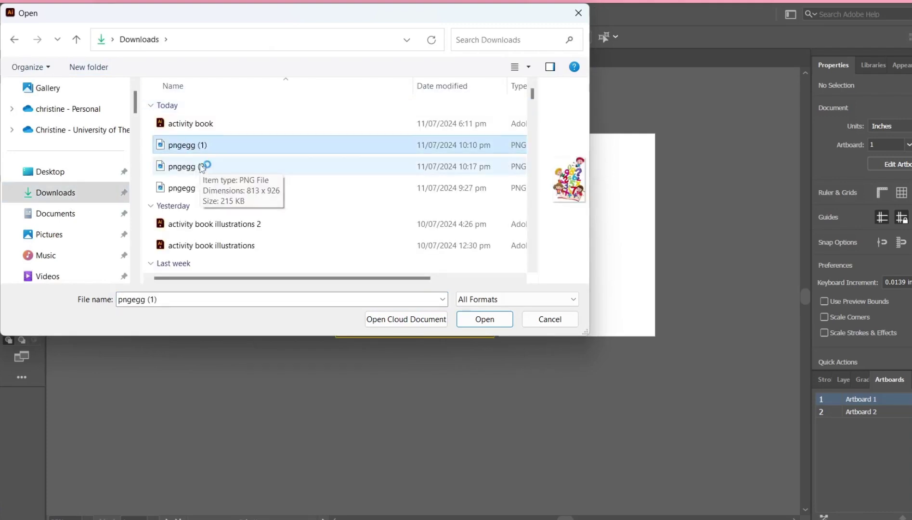
pyautogui.keyDown('ctrl'); pyautogui.click(201, 167); pyautogui.keyUp('ctrl')
pyautogui.click(487, 319)
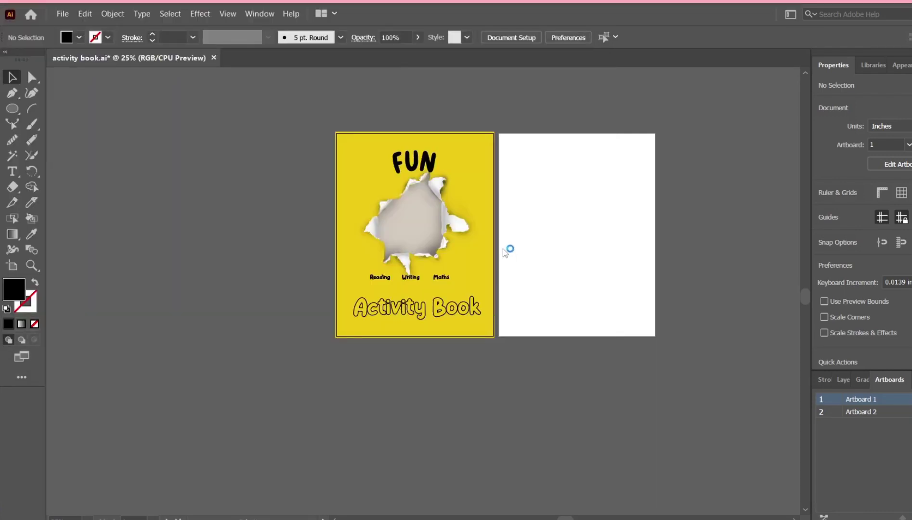
# Place the pngegg (2) math illustration beside the cover in the activity book document and close its own file.
pyautogui.hotkey('ctrl', '=')
pyautogui.hotkey('ctrl', '=')
pyautogui.scroll(-4, 518, 205)
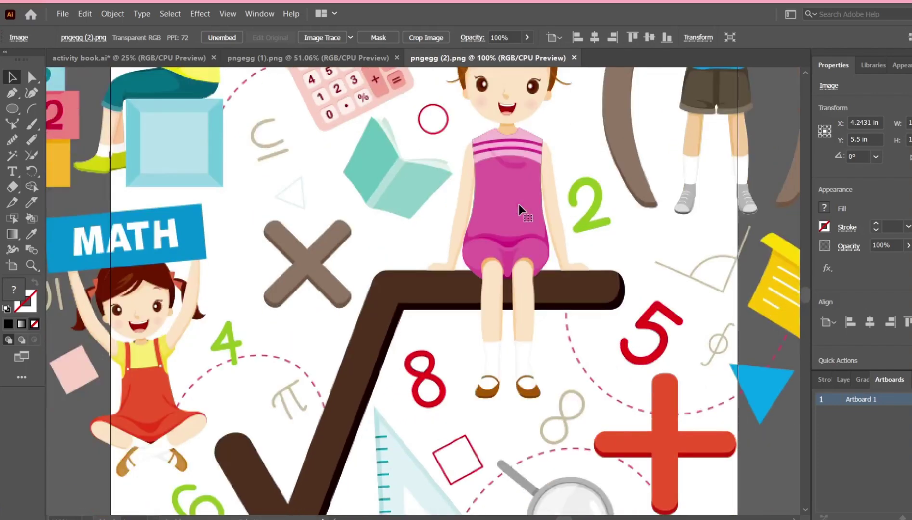
pyautogui.moveTo(518, 205); pyautogui.dragTo(157, 172)
pyautogui.click(551, 58)
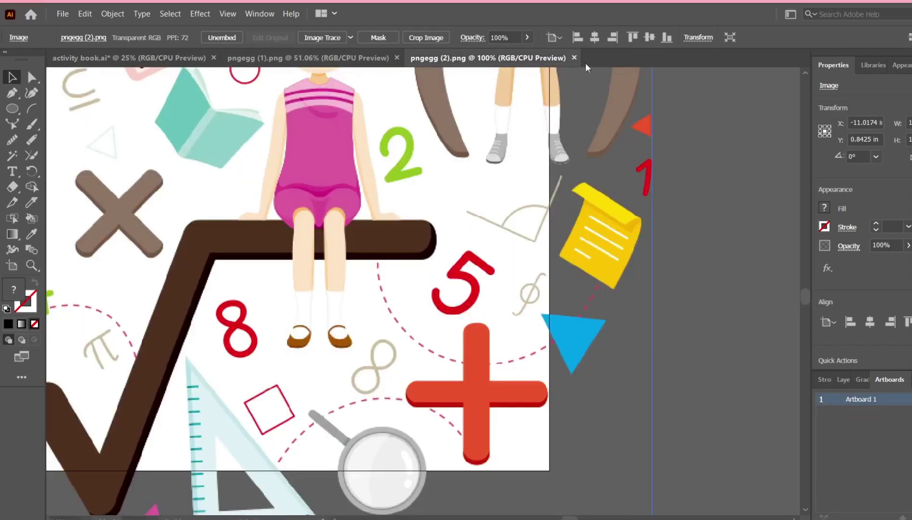
pyautogui.click(573, 58)
# Place the pngegg (1) numbers illustration below the math illustration, beside the cover in the activity book document.
pyautogui.click(321, 60)
pyautogui.moveTo(393, 194); pyautogui.dragTo(197, 351)
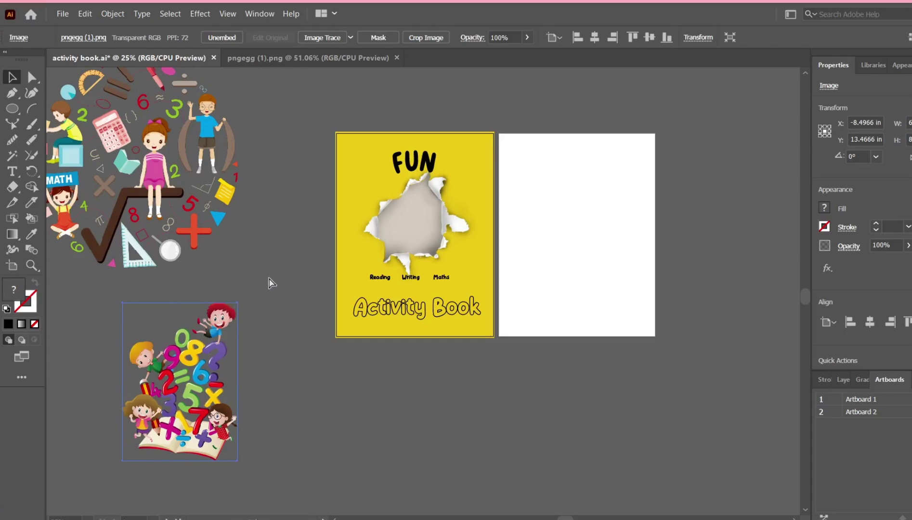
pyautogui.hotkey('ctrl', '+')
pyautogui.hotkey('ctrl', '+')
pyautogui.hotkey('ctrl', '+')
pyautogui.hotkey('ctrl', '-')
pyautogui.hotkey('ctrl', '-')
pyautogui.hotkey('ctrl', '-')
pyautogui.hotkey('ctrl', '-')
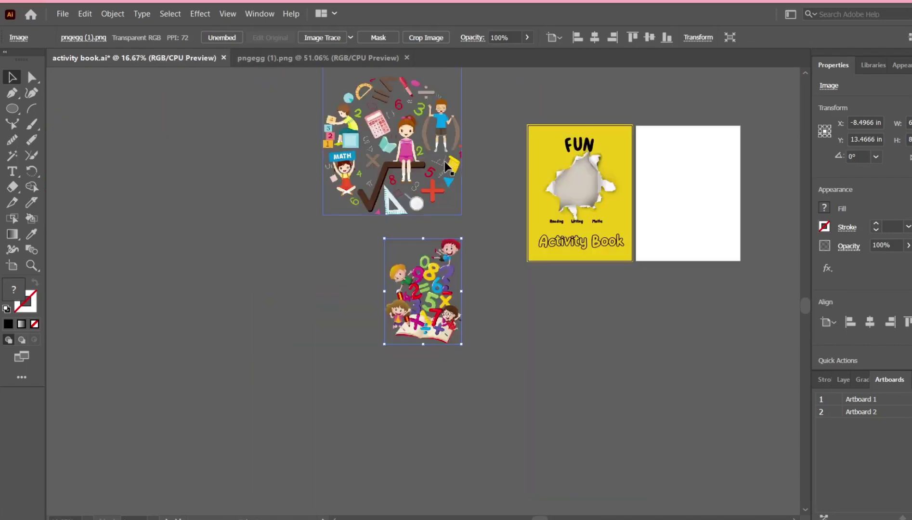
pyautogui.keyDown('shift'); pyautogui.click(459, 159); pyautogui.keyUp('shift')
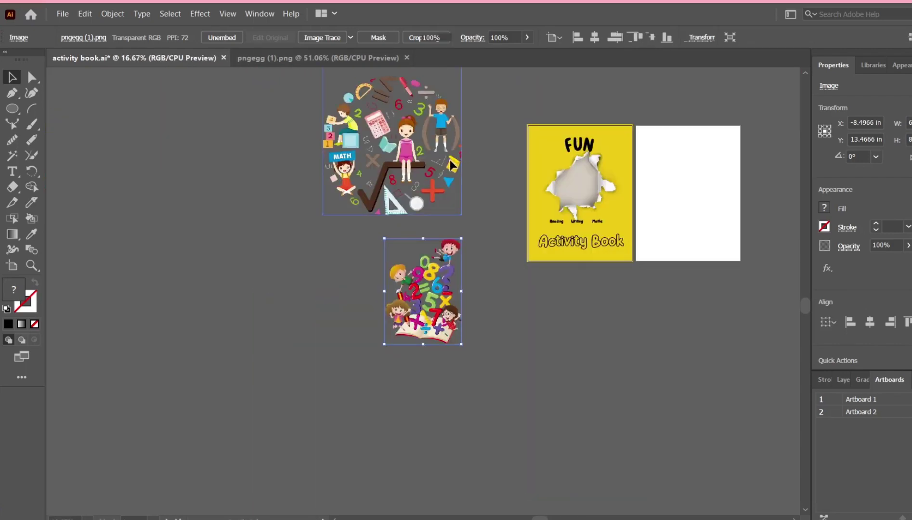
pyautogui.click(424, 382)
# Draw a straight line along the inner right edge of the yellow number 1 in the numbers illustration.
pyautogui.hotkey('ctrl', '+')
pyautogui.hotkey('ctrl', '+')
pyautogui.hotkey('ctrl', '+')
pyautogui.hotkey('ctrl', '+')
pyautogui.hotkey('ctrl', '+')
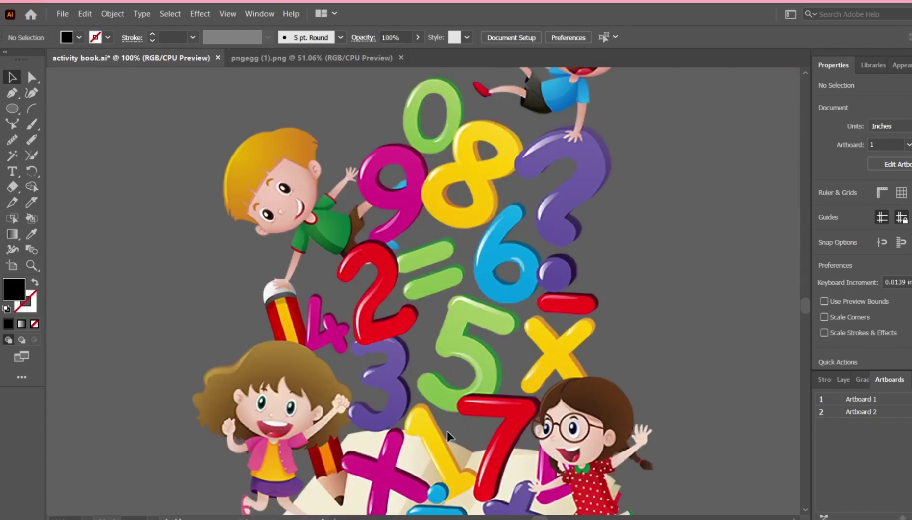
pyautogui.hotkey('ctrl', '+')
pyautogui.press('n')
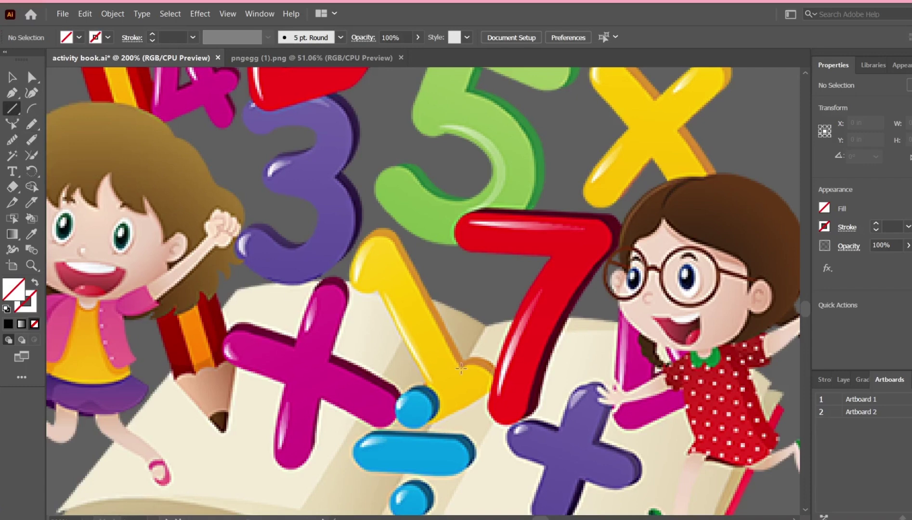
pyautogui.moveTo(408, 309); pyautogui.dragTo(391, 237)
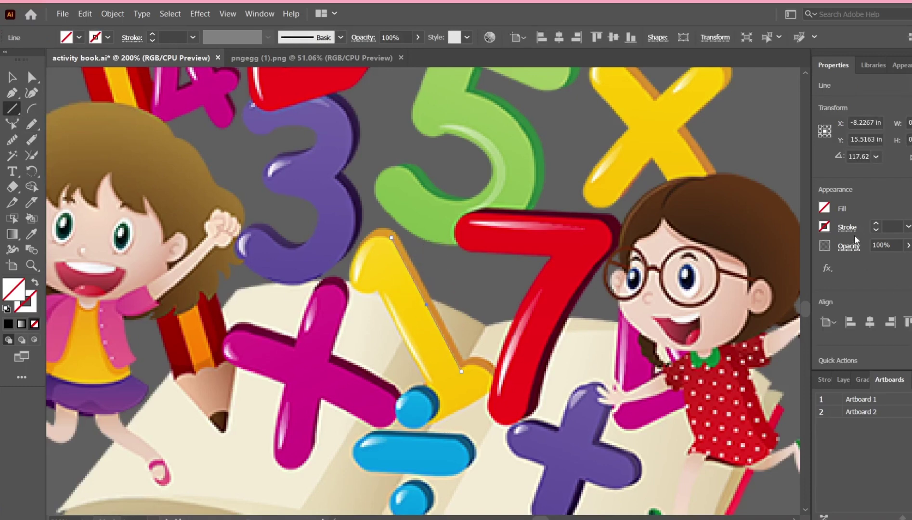
# Give the line on the yellow 1 a black 1 pt stroke.
pyautogui.click(825, 228)
pyautogui.click(706, 274)
pyautogui.click(868, 211)
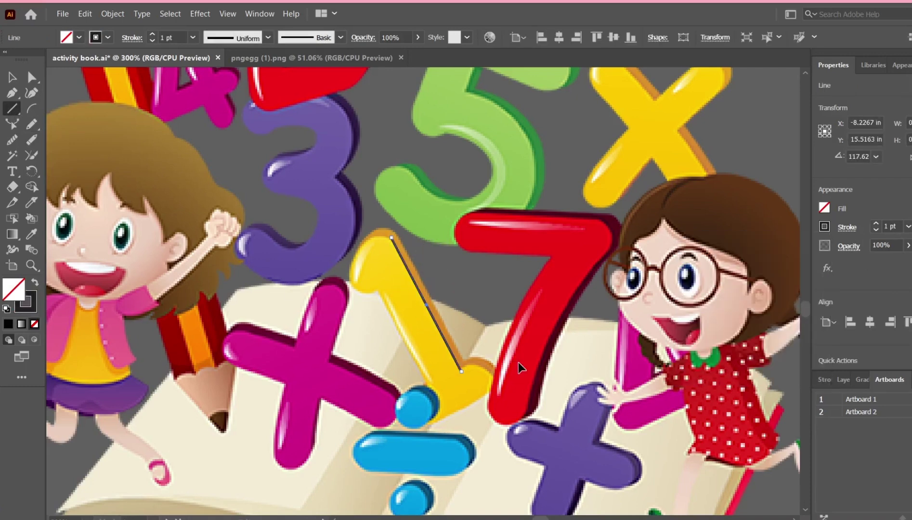
# Trace the rounded upper end of the yellow 1 freehand with the Pencil tool.
pyautogui.hotkey('ctrl', '=')
pyautogui.press('n')
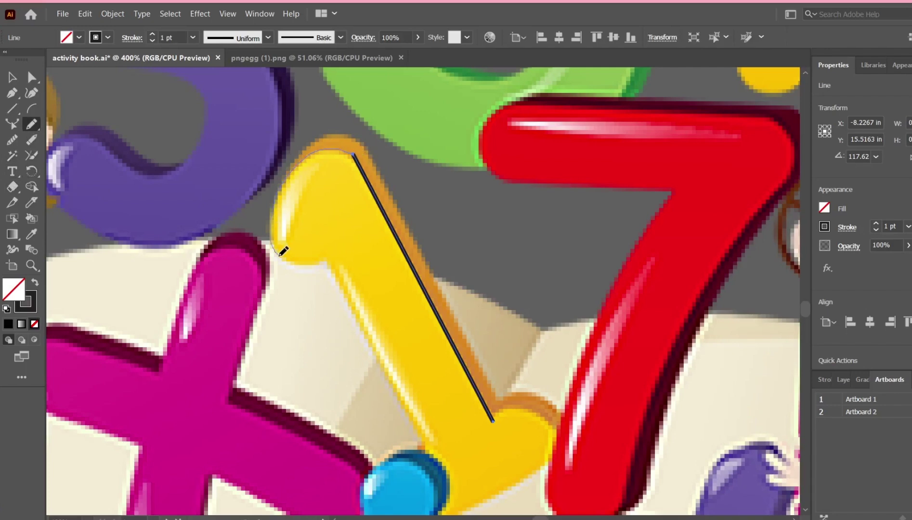
pyautogui.moveTo(322, 260); pyautogui.dragTo(323, 261)
# Trace the left edge of the yellow 1 with a straight line, outline its base freehand, and smooth the base's lower edge.
pyautogui.scroll(-3, 342, 220)
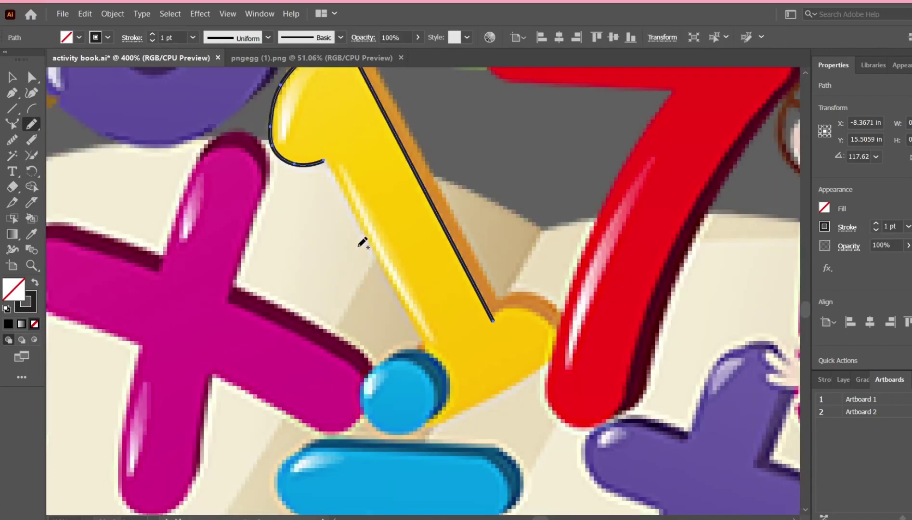
pyautogui.moveTo(324, 160); pyautogui.dragTo(424, 344)
pyautogui.press('a')
pyautogui.click(325, 160)
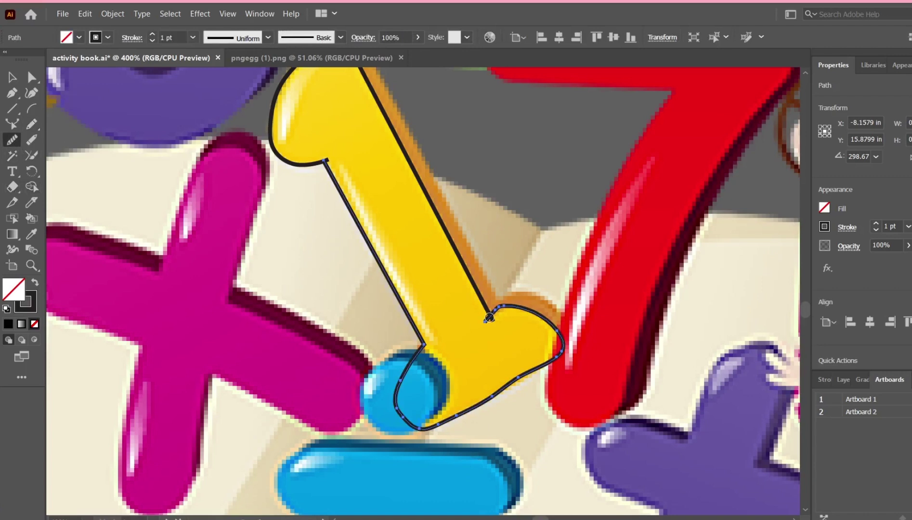
pyautogui.moveTo(495, 395); pyautogui.dragTo(479, 403)
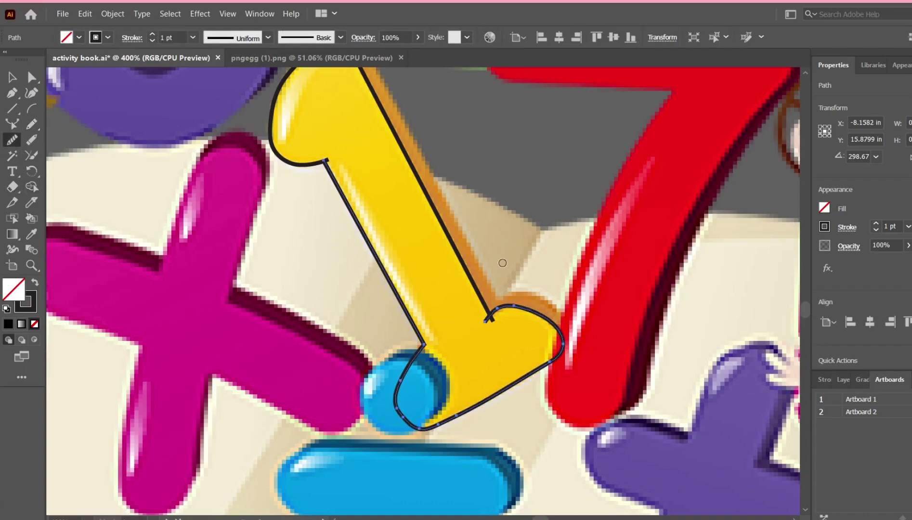
pyautogui.press('Delete')
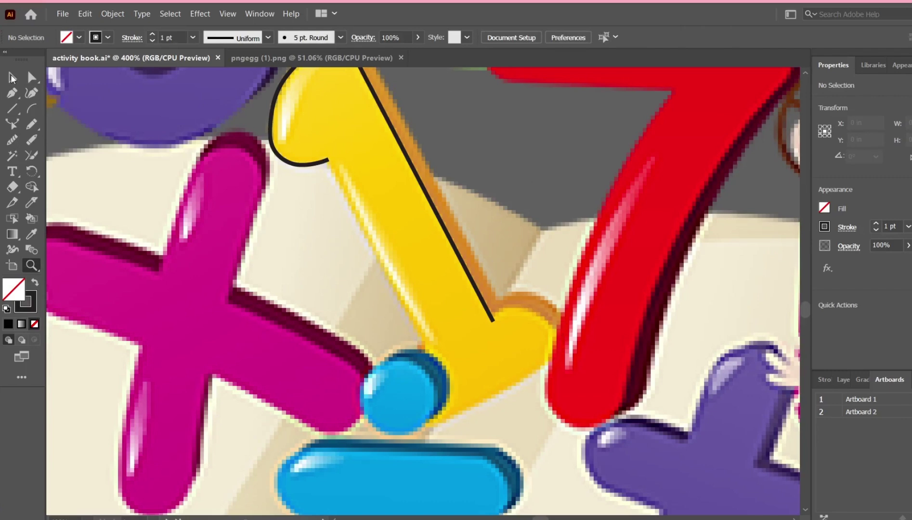
pyautogui.click(85, 13)
pyautogui.click(96, 29)
# Delete the base outline's curved segment that joins the left edge line across the blue dot.
pyautogui.click(37, 82)
pyautogui.click(407, 337)
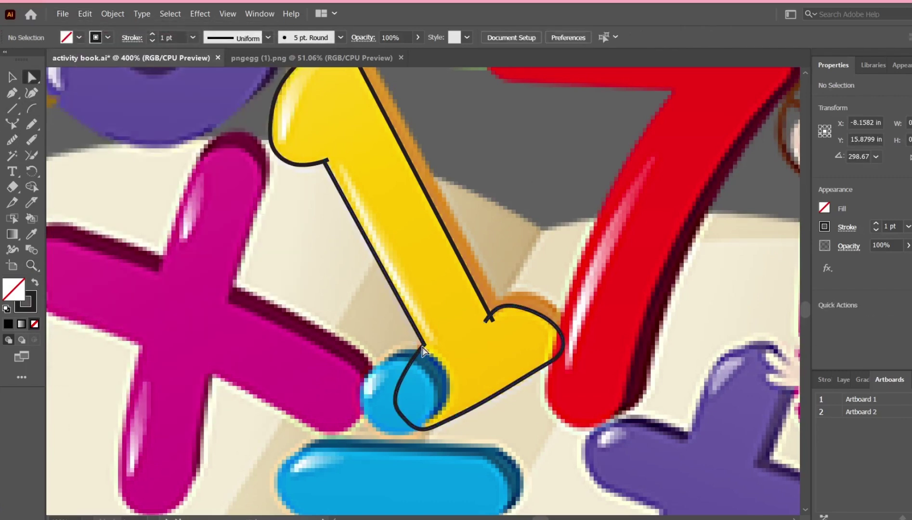
pyautogui.click(423, 344)
pyautogui.click(400, 380)
pyautogui.press('Delete')
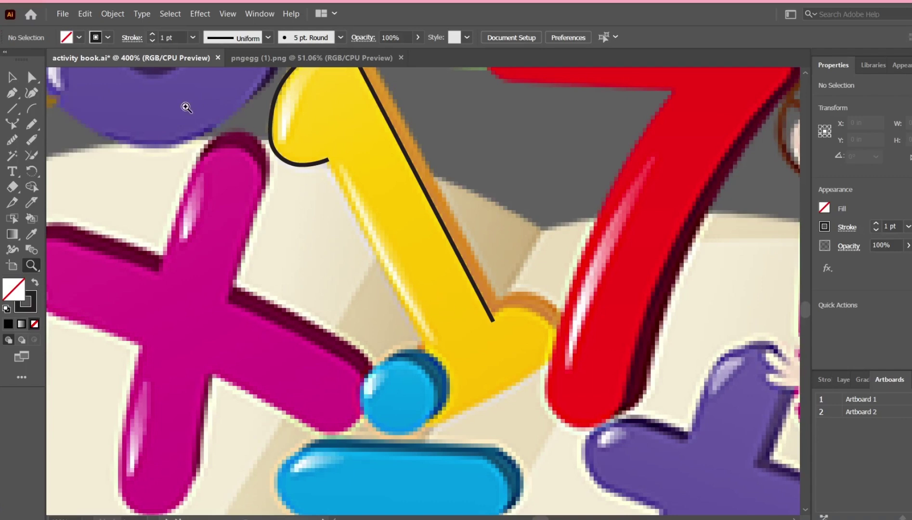
pyautogui.click(90, 14)
pyautogui.click(101, 28)
# Delete the remaining freehand outline around the base of the yellow 1, keeping the straight left edge line.
pyautogui.click(31, 78)
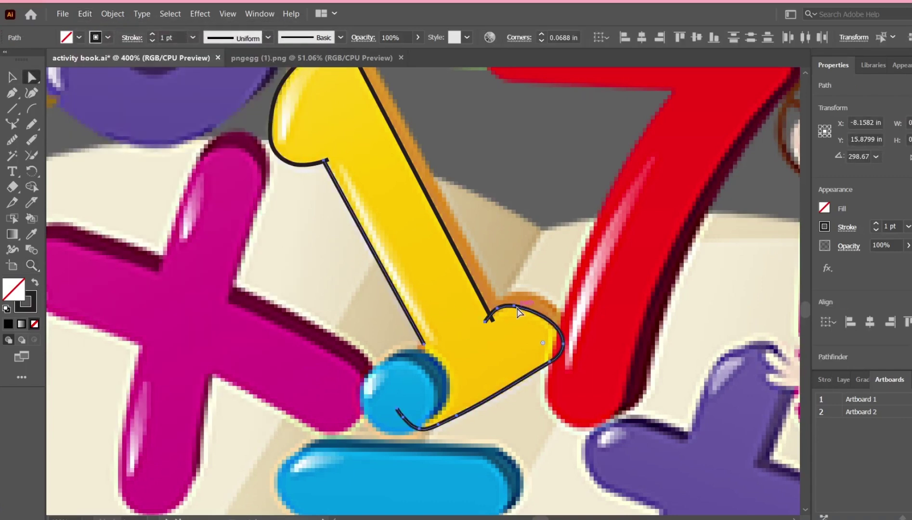
pyautogui.click(523, 270)
pyautogui.click(517, 306)
pyautogui.press('Delete')
pyautogui.press('Delete')
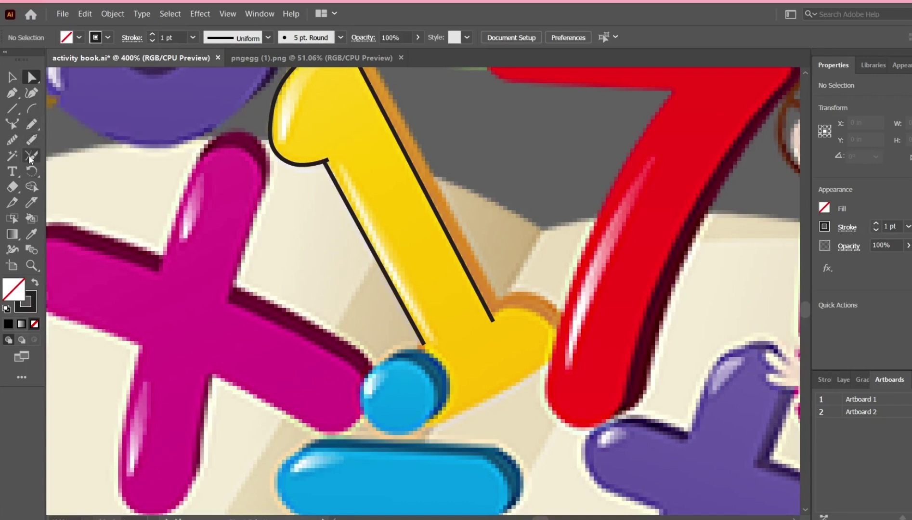
# Draw a rectangle over the base of the yellow 1, rotate it about 28° and fit its edges to the base.
pyautogui.click(13, 172)
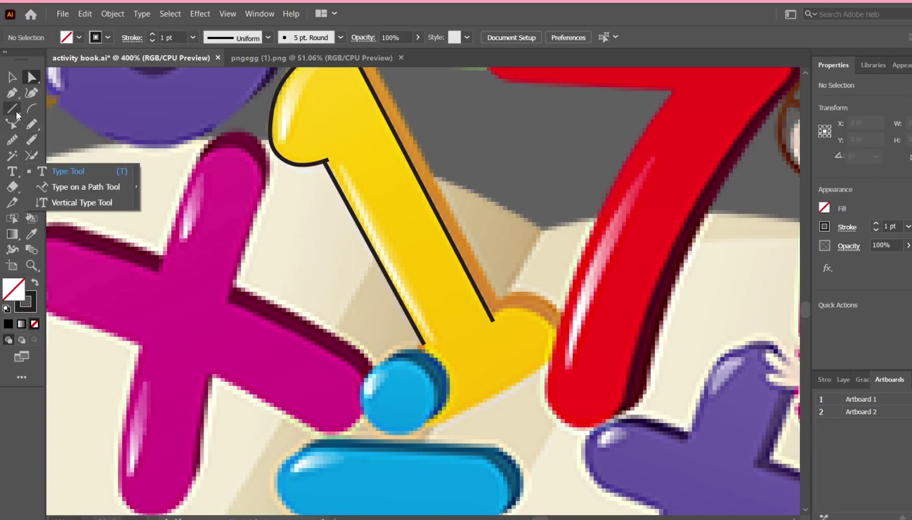
pyautogui.click(12, 114)
pyautogui.click(72, 123)
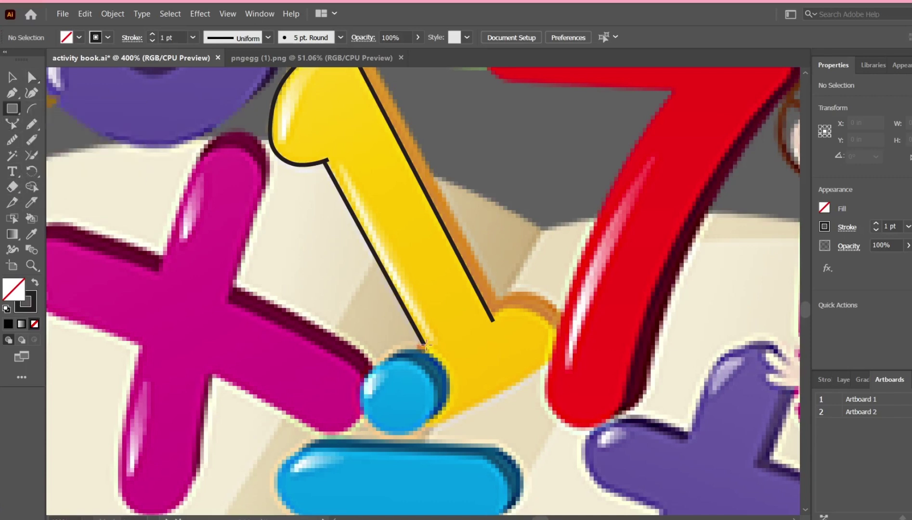
pyautogui.moveTo(405, 372); pyautogui.dragTo(557, 415)
pyautogui.moveTo(561, 353); pyautogui.dragTo(537, 316)
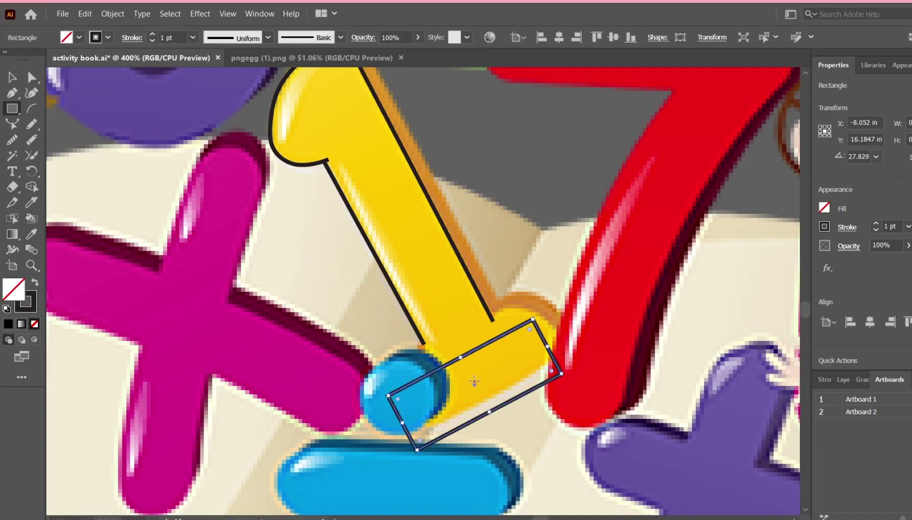
pyautogui.moveTo(474, 382); pyautogui.dragTo(451, 337)
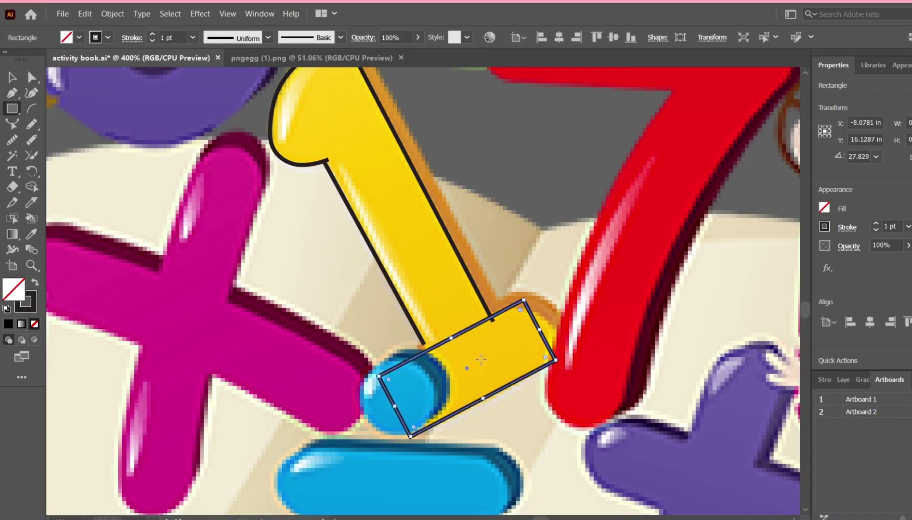
pyautogui.moveTo(539, 331); pyautogui.dragTo(552, 324)
pyautogui.moveTo(394, 406); pyautogui.dragTo(397, 407)
# Round the base rectangle's corners to follow the yellow shape, and extend the 1's left edge line down to meet it.
pyautogui.moveTo(532, 304); pyautogui.dragTo(536, 347)
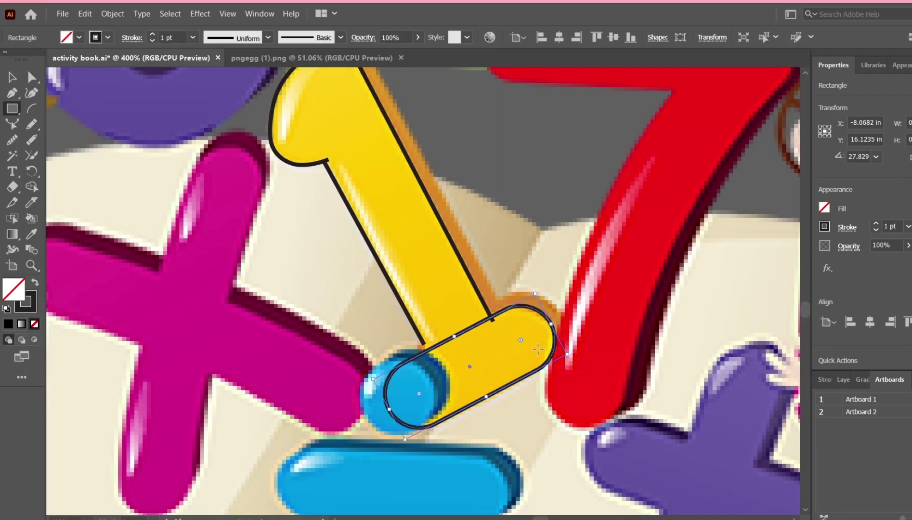
pyautogui.press('a')
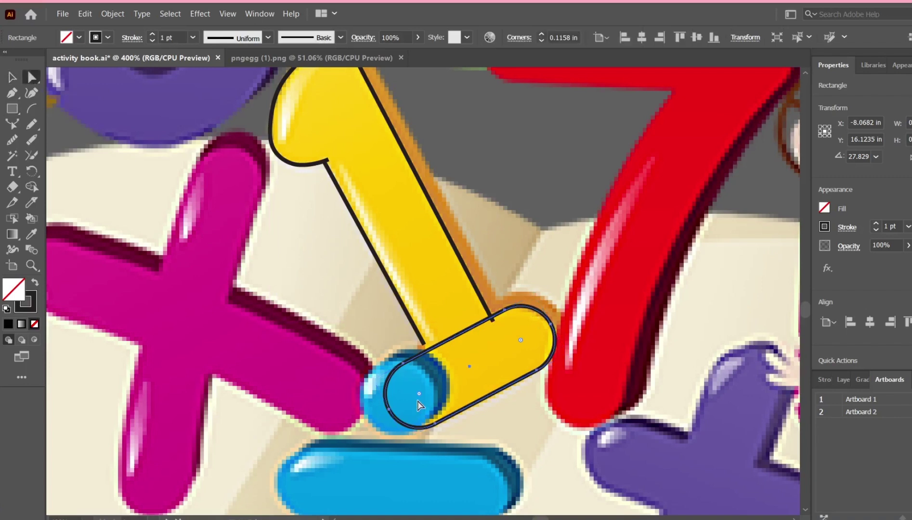
pyautogui.click(430, 403)
pyautogui.click(417, 428)
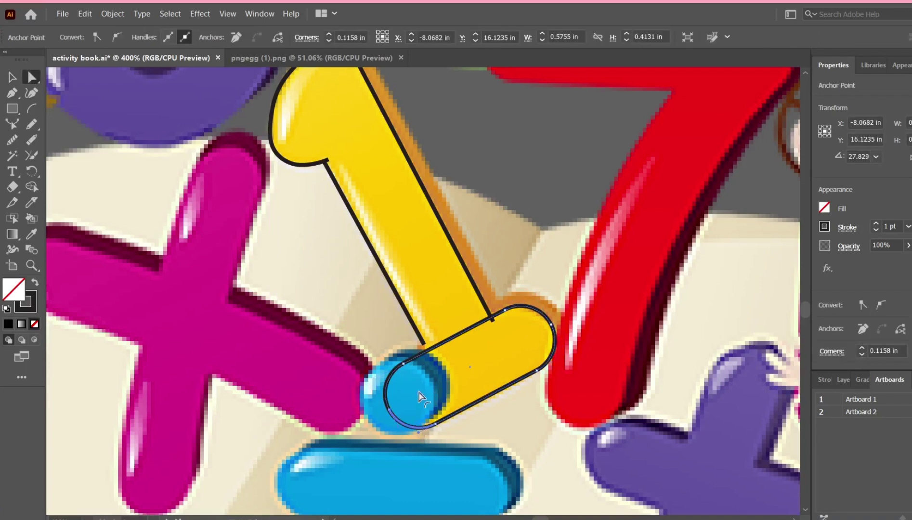
pyautogui.moveTo(418, 394); pyautogui.dragTo(415, 413)
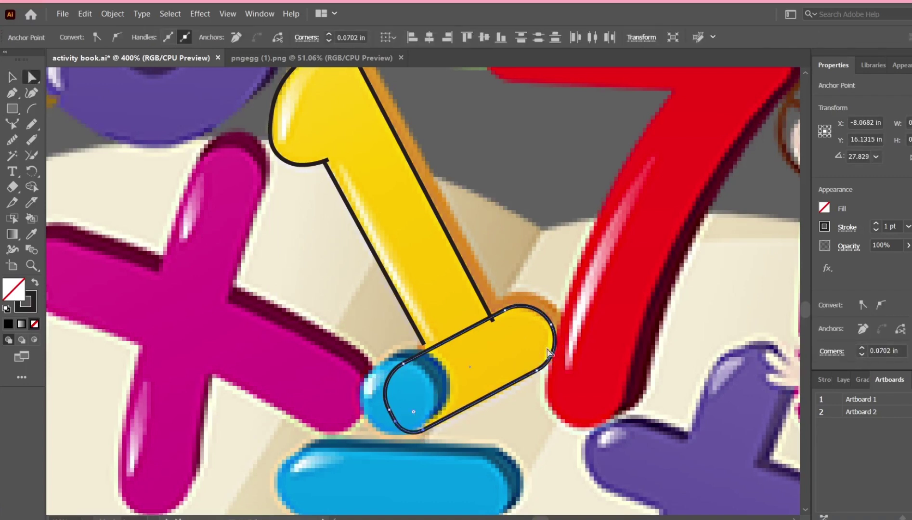
pyautogui.moveTo(548, 354)
pyautogui.mouseDown()
pyautogui.moveTo(522, 343)
pyautogui.moveTo(553, 356)
pyautogui.moveTo(545, 353)
pyautogui.mouseUp()
pyautogui.moveTo(524, 312); pyautogui.dragTo(527, 351)
pyautogui.moveTo(393, 384); pyautogui.dragTo(439, 400)
pyautogui.click(425, 319)
pyautogui.moveTo(423, 344); pyautogui.dragTo(430, 356)
# Duplicate the whole outline of the yellow 1 and offset the copy slightly toward its orange shadow.
pyautogui.scroll(2, 422, 370)
pyautogui.click(335, 181)
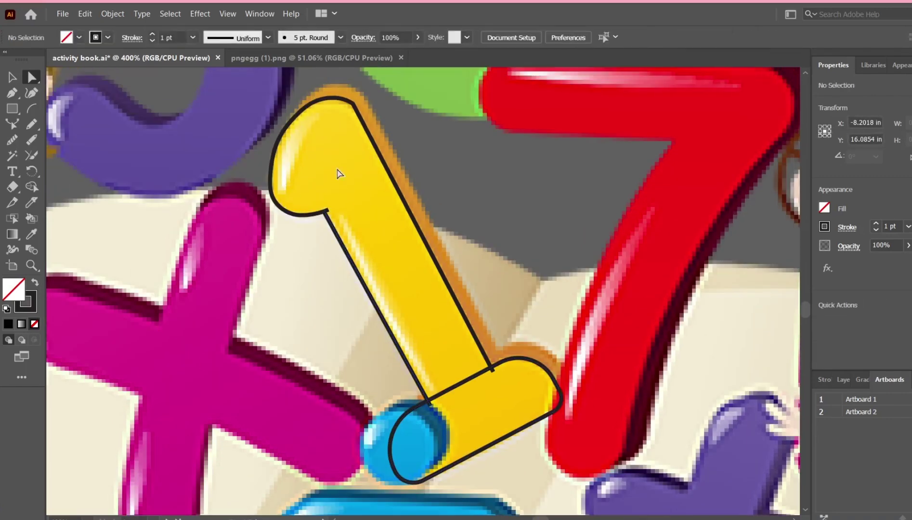
pyautogui.click(335, 98)
pyautogui.click(13, 78)
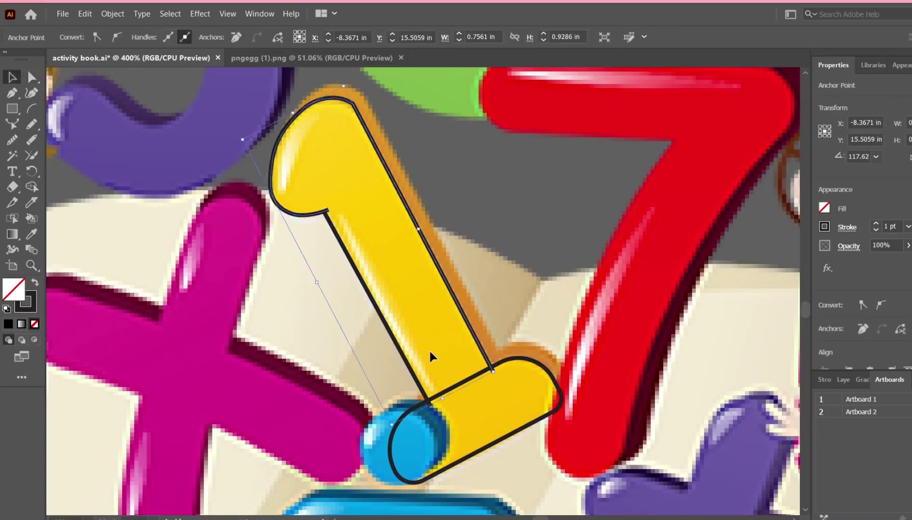
pyautogui.click(543, 367)
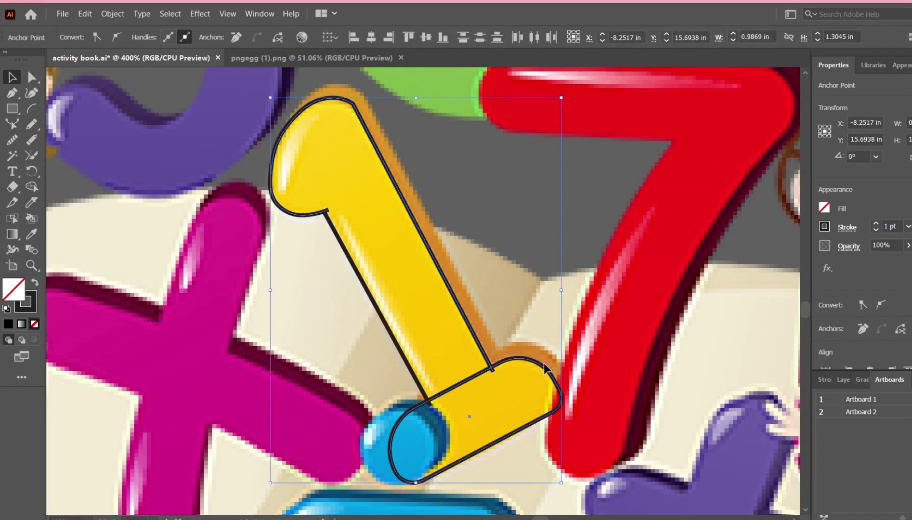
pyautogui.moveTo(544, 365); pyautogui.dragTo(541, 355)
pyautogui.hotkey('ctrl', 'z')
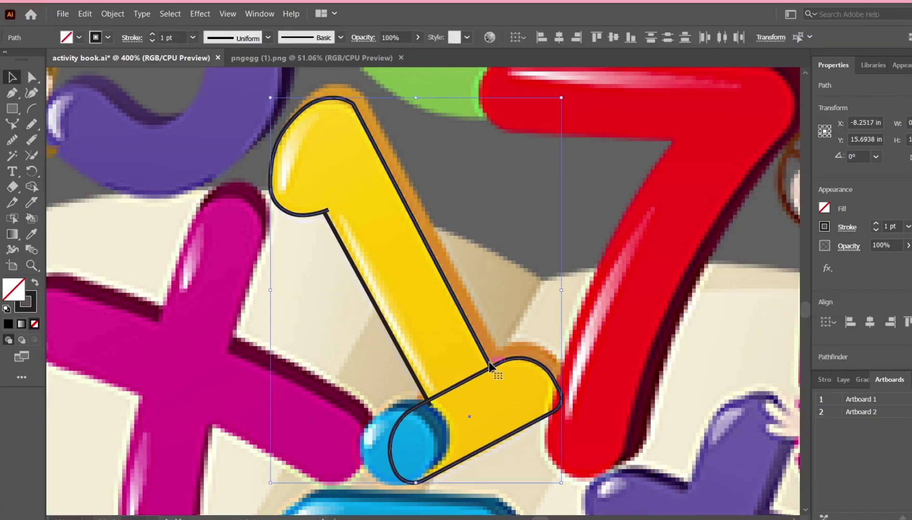
pyautogui.moveTo(489, 366); pyautogui.dragTo(489, 329)
# Trace the red 2's upper outline from the tip of its hook over the curve to the inner corner.
pyautogui.click(654, 374)
pyautogui.scroll(-2, 680, 333)
pyautogui.click(397, 375)
pyautogui.scroll(3, 396, 374)
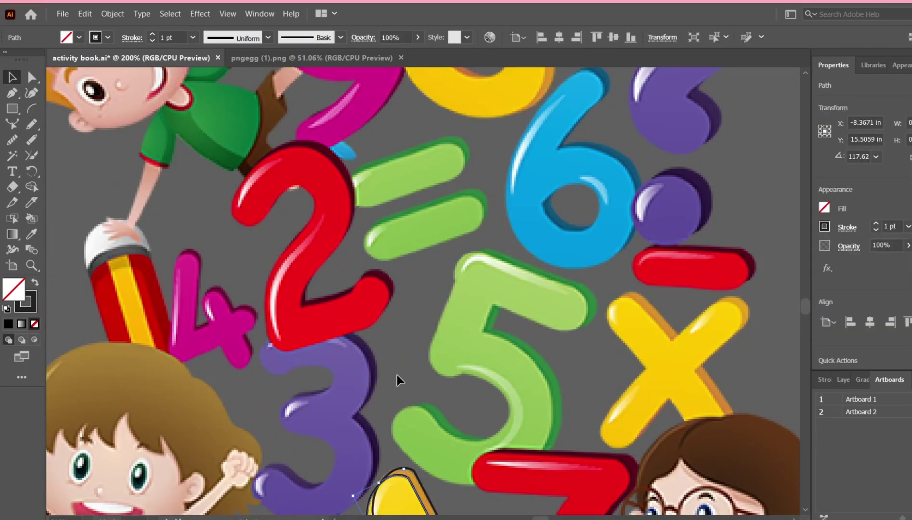
pyautogui.click(12, 93)
pyautogui.click(248, 226)
pyautogui.click(302, 308)
pyautogui.click(12, 124)
pyautogui.moveTo(275, 267); pyautogui.dragTo(311, 236)
pyautogui.scroll(2, 396, 153)
pyautogui.moveTo(310, 274); pyautogui.dragTo(325, 192)
pyautogui.moveTo(332, 289)
pyautogui.mouseDown()
pyautogui.moveTo(322, 315)
pyautogui.moveTo(313, 313)
pyautogui.mouseUp()
# Complete the red 2's outline around its base and back along the inner curve with the Pencil tool.
pyautogui.hotkey('ctrl', '+')
pyautogui.hotkey('ctrl', '+')
pyautogui.press('n')
pyautogui.moveTo(399, 358)
pyautogui.mouseDown()
pyautogui.moveTo(424, 428)
pyautogui.moveTo(323, 362)
pyautogui.moveTo(354, 264)
pyautogui.mouseUp()
pyautogui.click(896, 519)
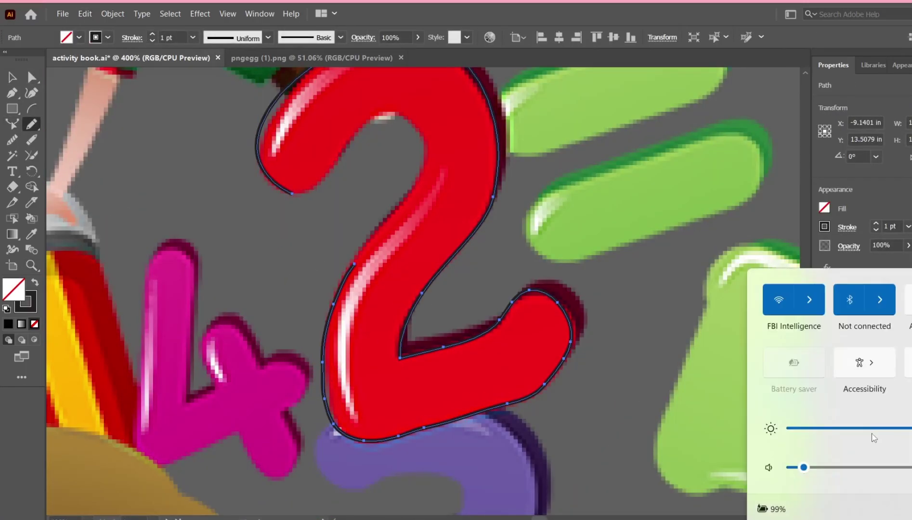
pyautogui.moveTo(292, 193); pyautogui.dragTo(354, 264)
# Duplicate the red 2's outline and offset the copy slightly up and right over its dark shadow.
pyautogui.click(12, 77)
pyautogui.scroll(2, 481, 149)
pyautogui.moveTo(481, 149); pyautogui.dragTo(492, 138)
pyautogui.hotkey('ctrl', '-')
pyautogui.scroll(-5, 434, 241)
pyautogui.click(32, 109)
pyautogui.moveTo(370, 164); pyautogui.dragTo(480, 225)
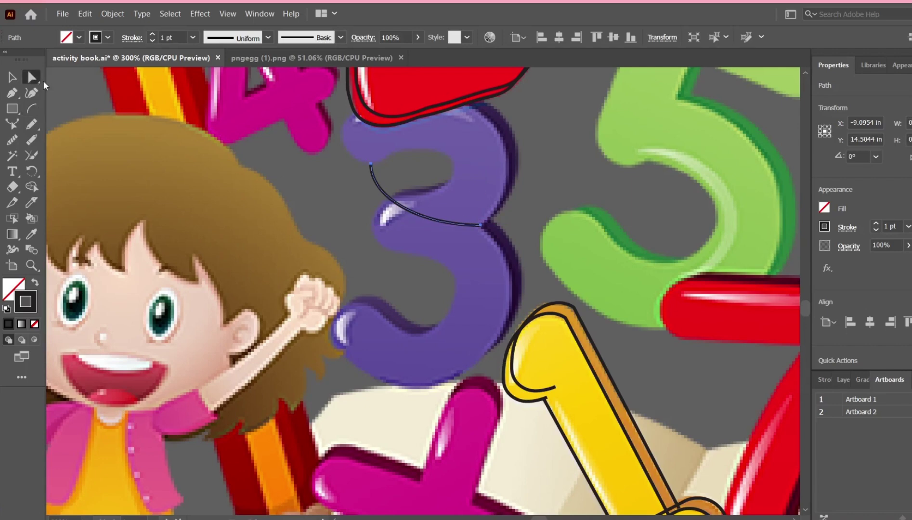
pyautogui.scroll(2, 423, 216)
pyautogui.moveTo(419, 272); pyautogui.dragTo(580, 102)
pyautogui.moveTo(371, 250)
pyautogui.mouseDown()
pyautogui.moveTo(303, 210)
pyautogui.moveTo(249, 126)
pyautogui.mouseUp()
pyautogui.click(413, 145)
# Trace the outline of the purple 3 freehand with the Pencil tool and add a slightly offset copy.
pyautogui.click(31, 124)
pyautogui.moveTo(370, 214)
pyautogui.mouseDown()
pyautogui.moveTo(353, 413)
pyautogui.moveTo(482, 275)
pyautogui.mouseUp()
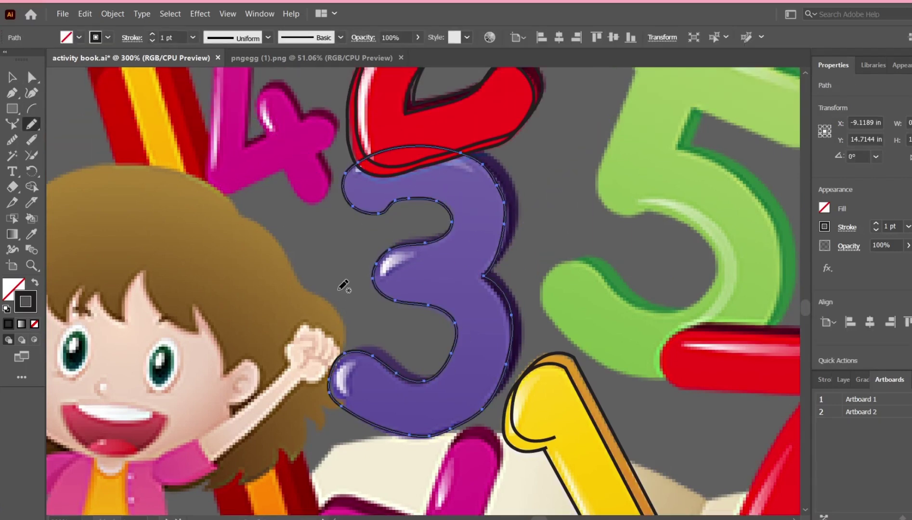
pyautogui.press('a')
# Trace the outline of the magenta 4 and offset a copy of it over its dark shadow.
pyautogui.hotkey('ctrl', '+')
pyautogui.hotkey('ctrl', '+')
pyautogui.moveTo(425, 284); pyautogui.dragTo(428, 291)
pyautogui.press('v')
pyautogui.hotkey('ctrl', '+')
pyautogui.click(286, 302)
pyautogui.moveTo(474, 258)
pyautogui.mouseDown()
pyautogui.moveTo(332, 114)
pyautogui.moveTo(246, 385)
pyautogui.moveTo(473, 259)
pyautogui.mouseUp()
pyautogui.press('v')
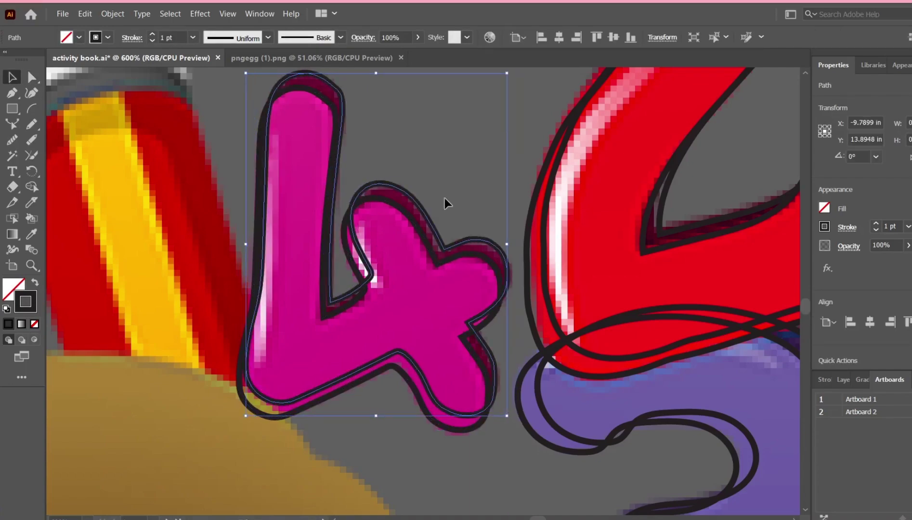
# Trace the green 5 with a straight line along its upper left edge and freehand Pencil strokes around the rest.
pyautogui.hotkey('ctrl', '-')
pyautogui.hotkey('ctrl', '-')
pyautogui.scroll(-3, 505, 171)
pyautogui.scroll(1, 535, 172)
pyautogui.press('\\')
pyautogui.moveTo(464, 133)
pyautogui.mouseDown()
pyautogui.moveTo(423, 229)
pyautogui.moveTo(527, 360)
pyautogui.mouseUp()
pyautogui.press('n')
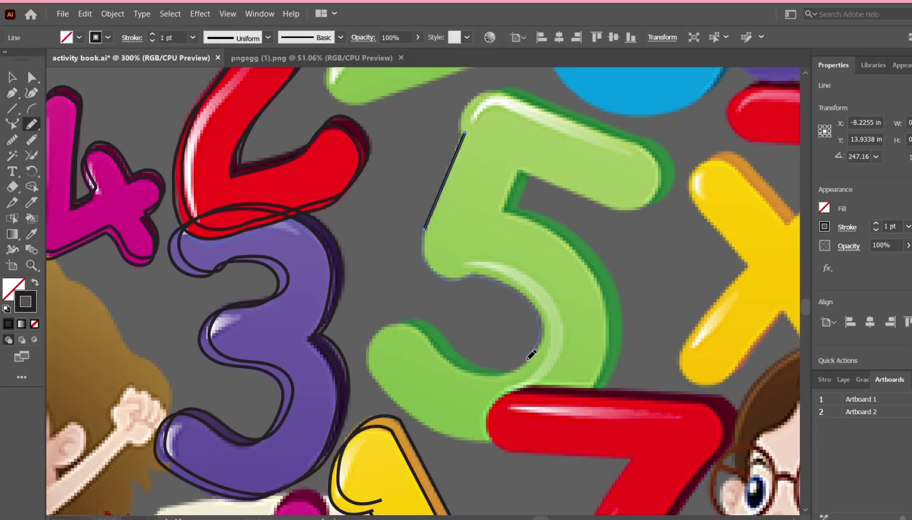
pyautogui.moveTo(606, 135); pyautogui.dragTo(465, 133)
# Adjust the anchor points of the green 5's outline and offset a copy of it over its shadow.
pyautogui.press('a')
pyautogui.moveTo(558, 238); pyautogui.dragTo(567, 236)
pyautogui.moveTo(550, 118); pyautogui.dragTo(552, 115)
pyautogui.press('v')
pyautogui.moveTo(624, 210); pyautogui.dragTo(636, 210)
# Trace the purple plus sign on the open book freehand with the Pencil tool, refine its anchor points, and save the document.
pyautogui.scroll(-3, 616, 267)
pyautogui.scroll(-3, 616, 270)
pyautogui.press('n')
pyautogui.scroll(2, 578, 380)
pyautogui.moveTo(486, 144); pyautogui.dragTo(490, 150)
pyautogui.press('a')
pyautogui.moveTo(424, 384); pyautogui.dragTo(421, 386)
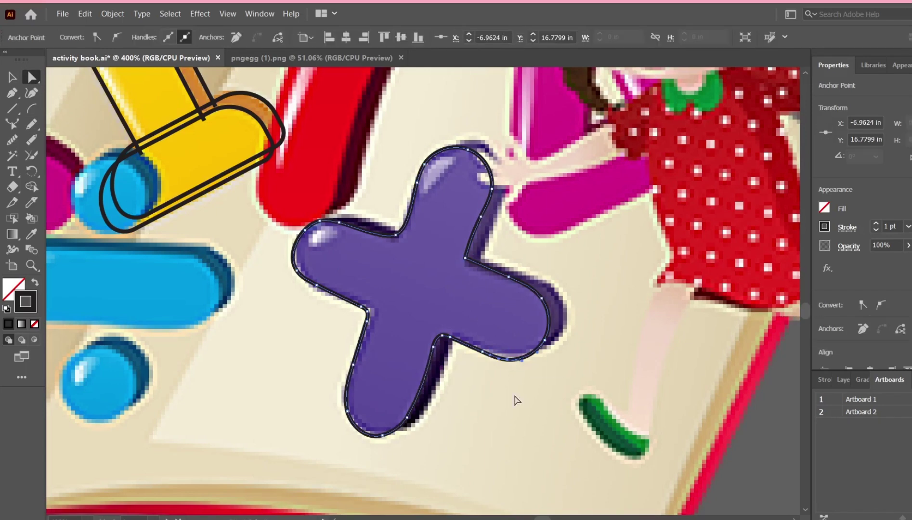
pyautogui.scroll(-5, 424, 292)
pyautogui.hotkey('ctrl', 's')
# Outline both bars of the green equals sign with rounded rectangles rotated about 19°, each doubled by a slightly offset copy.
pyautogui.scroll(4, 383, 159)
pyautogui.press('m')
pyautogui.moveTo(220, 283); pyautogui.dragTo(409, 333)
pyautogui.press('v')
pyautogui.moveTo(412, 336); pyautogui.dragTo(416, 299)
pyautogui.moveTo(397, 249); pyautogui.dragTo(395, 226)
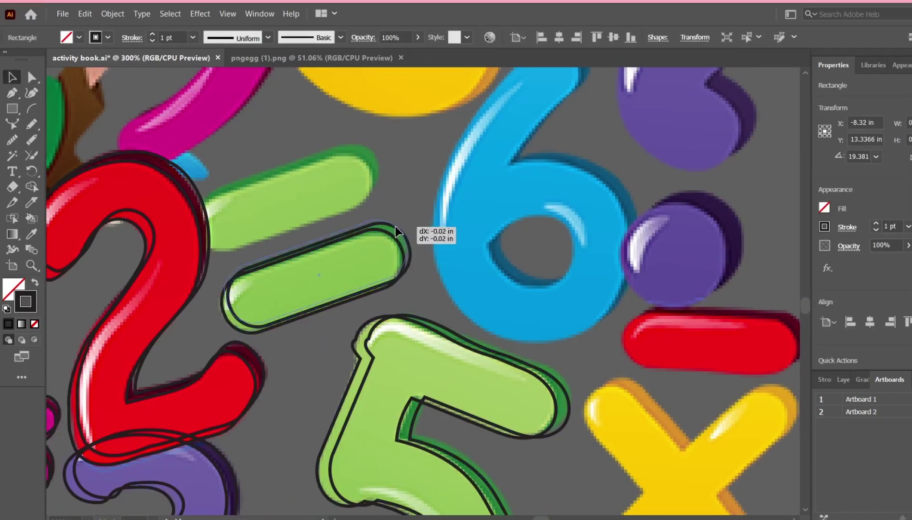
pyautogui.moveTo(396, 284); pyautogui.dragTo(363, 210)
# Trace the blue 6's outer outline freehand with the Pencil tool and offset a copy over its dark shadow.
pyautogui.scroll(3, 393, 311)
pyautogui.press('n')
pyautogui.moveTo(577, 170); pyautogui.dragTo(557, 428)
pyautogui.press('a')
pyautogui.moveTo(564, 371)
pyautogui.mouseDown()
pyautogui.moveTo(315, 434)
pyautogui.moveTo(286, 452)
pyautogui.mouseUp()
pyautogui.scroll(1, 553, 159)
pyautogui.press('n')
pyautogui.moveTo(579, 187); pyautogui.dragTo(556, 455)
pyautogui.press('a')
pyautogui.click(555, 455)
pyautogui.press('v')
pyautogui.moveTo(539, 176); pyautogui.dragTo(548, 169)
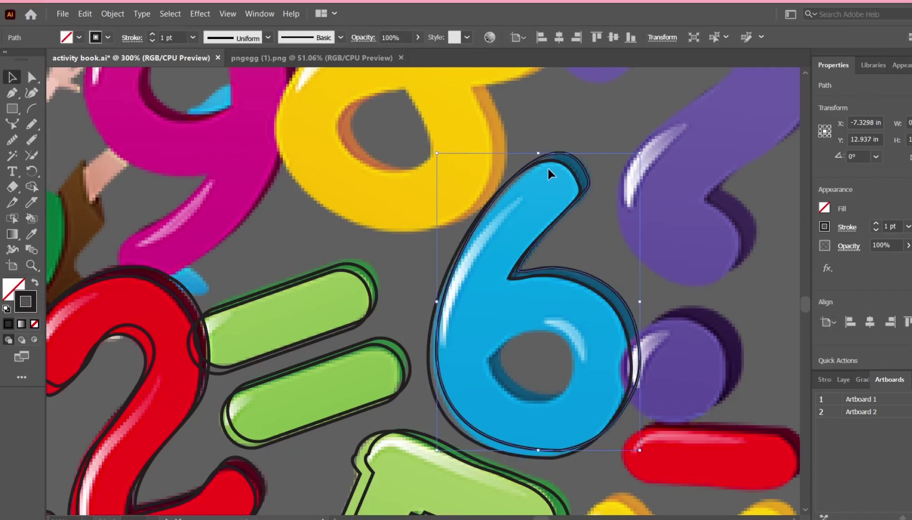
# Trace the red 7's right side, top edge and rounded left end freehand with the Pencil tool.
pyautogui.hotkey('ctrl', '+')
pyautogui.scroll(-10, 440, 451)
pyautogui.scroll(3, 440, 451)
pyautogui.press('n')
pyautogui.moveTo(732, 143); pyautogui.dragTo(562, 474)
pyautogui.scroll(1, 732, 150)
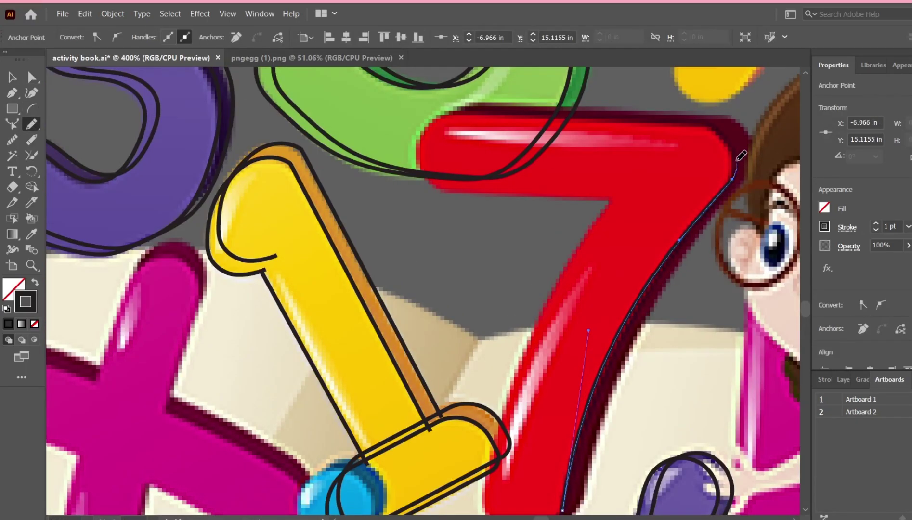
pyautogui.moveTo(732, 179); pyautogui.dragTo(669, 124)
pyautogui.moveTo(668, 125); pyautogui.dragTo(448, 114)
pyautogui.moveTo(449, 114); pyautogui.dragTo(468, 191)
pyautogui.scroll(-2, 472, 185)
pyautogui.scroll(2, 492, 291)
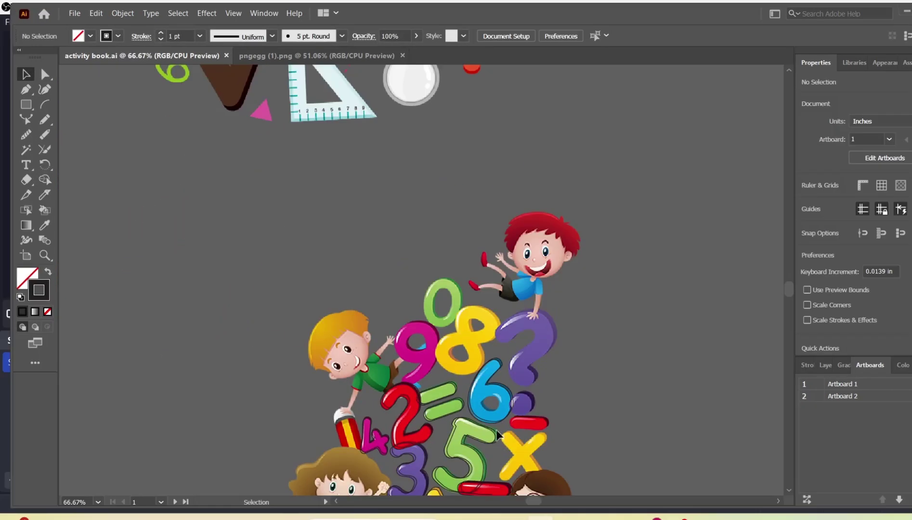
# Draw a square of about 2.016 in per side in the empty area left of the number artwork.
pyautogui.scroll(-2, 498, 435)
pyautogui.moveTo(26, 104); pyautogui.dragTo(81, 109)
pyautogui.moveTo(149, 176); pyautogui.dragTo(244, 271)
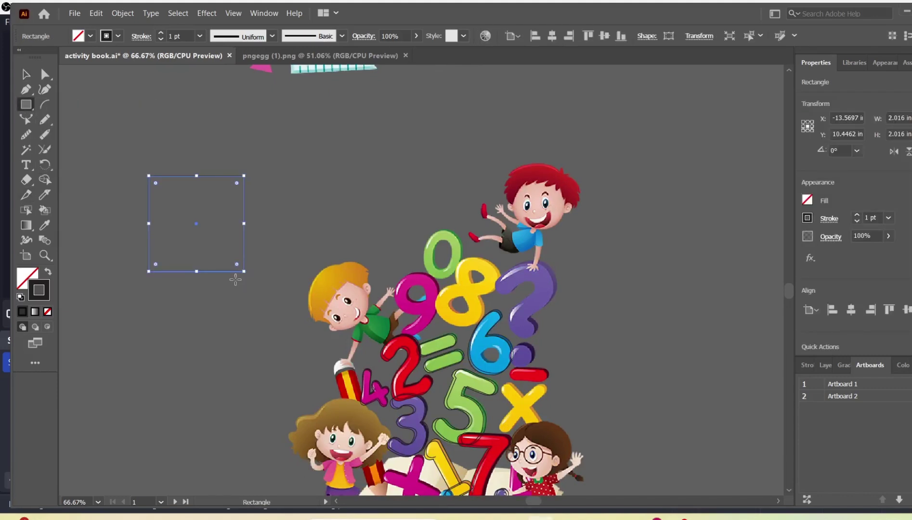
pyautogui.press('v')
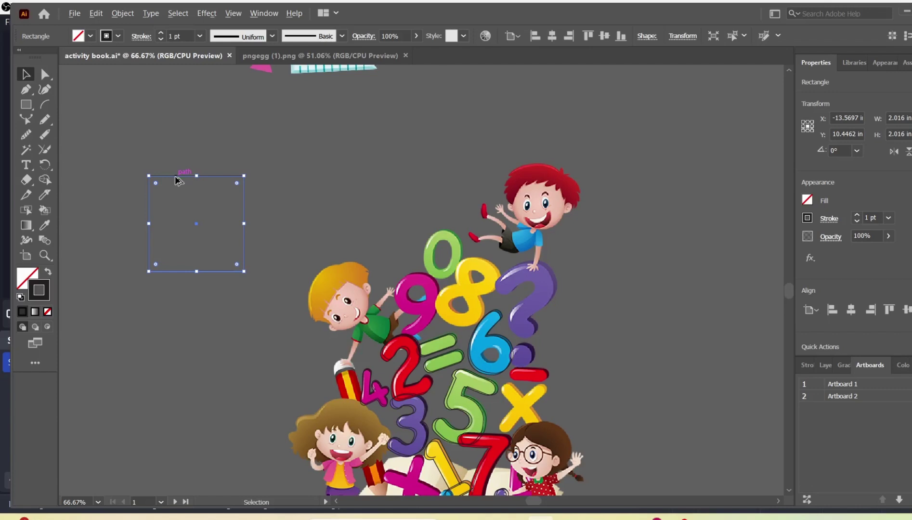
pyautogui.moveTo(191, 179); pyautogui.dragTo(186, 169)
pyautogui.hotkey('ctrl', 'shift', 'a')
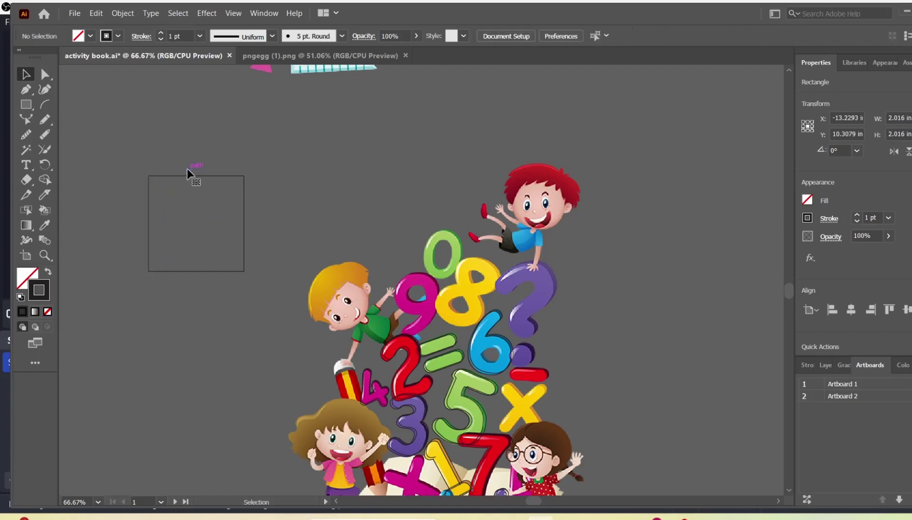
# Round the square's corners and place a copy of it offset slightly up and to the right.
pyautogui.click(244, 198)
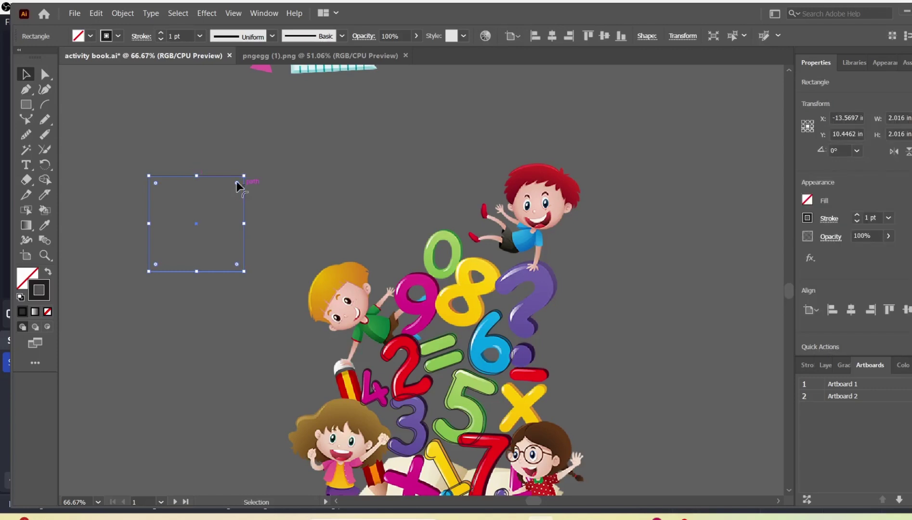
pyautogui.moveTo(237, 184); pyautogui.dragTo(223, 171)
pyautogui.click(297, 197)
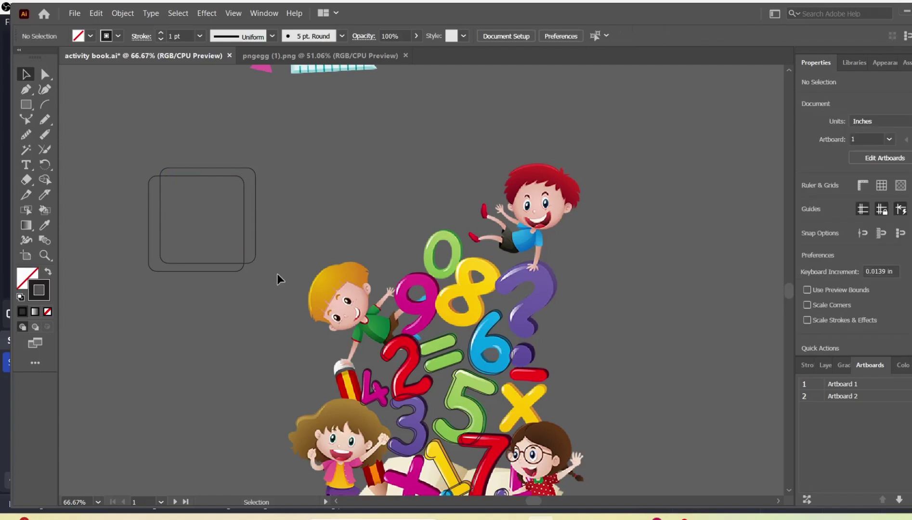
pyautogui.moveTo(242, 205); pyautogui.dragTo(241, 207)
pyautogui.click(305, 185)
# Draw a circle up and right of the rounded squares and place a slightly offset copy of it.
pyautogui.rightClick(26, 105)
pyautogui.click(75, 121)
pyautogui.moveTo(282, 115); pyautogui.dragTo(376, 213)
pyautogui.moveTo(341, 177); pyautogui.dragTo(341, 177)
pyautogui.press('v')
pyautogui.moveTo(356, 117)
pyautogui.mouseDown()
pyautogui.moveTo(368, 119)
pyautogui.moveTo(358, 118)
pyautogui.mouseUp()
pyautogui.click(418, 134)
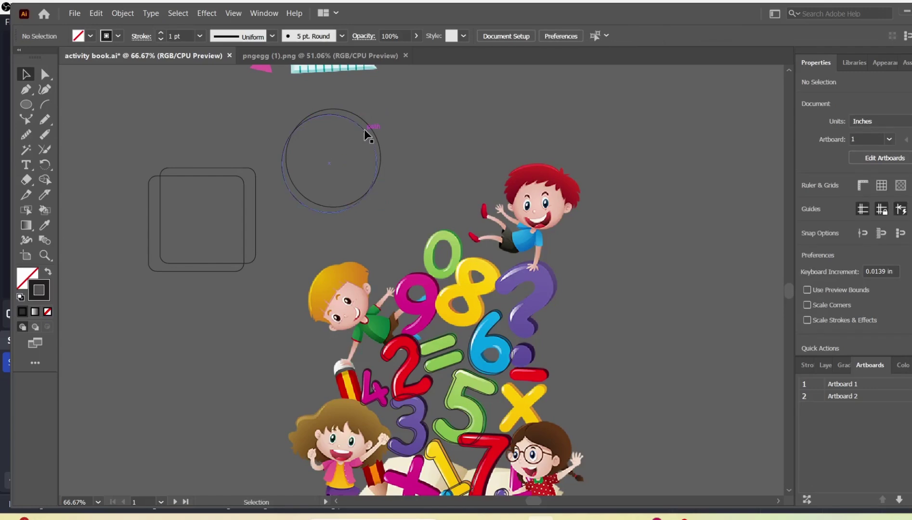
# Create a triangle with the Polygon tool, using 3 sides and a radius of 0.6944 in.
pyautogui.hscroll(1, 427, 188)
pyautogui.moveTo(26, 104); pyautogui.dragTo(84, 129)
pyautogui.click(221, 190)
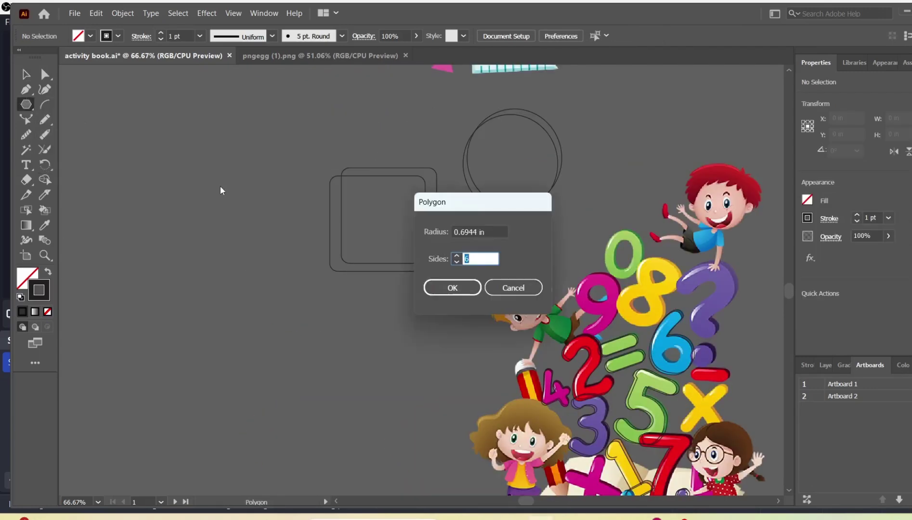
pyautogui.click(462, 288)
pyautogui.moveTo(208, 154); pyautogui.dragTo(177, 202)
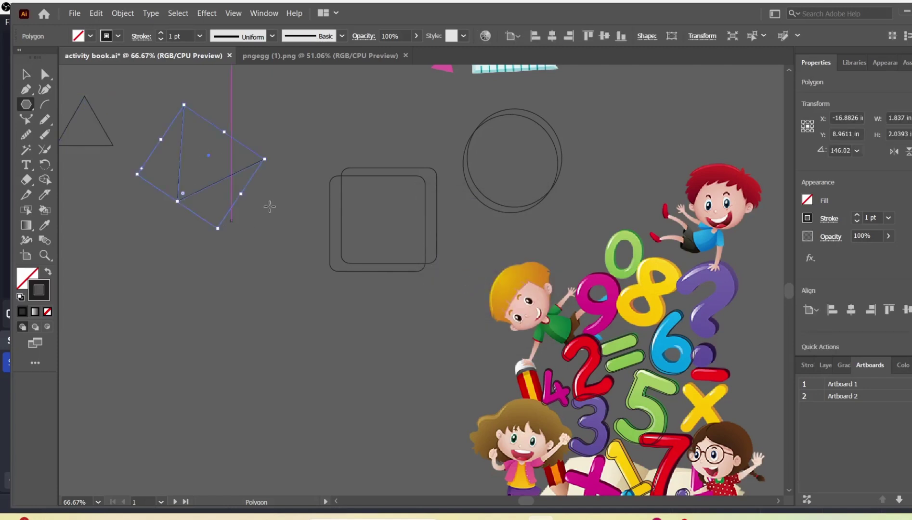
pyautogui.hotkey('ctrl', 'z')
# Move the triangle down and right into the empty area left of the rounded squares.
pyautogui.click(26, 75)
pyautogui.click(102, 126)
pyautogui.doubleClick(103, 128)
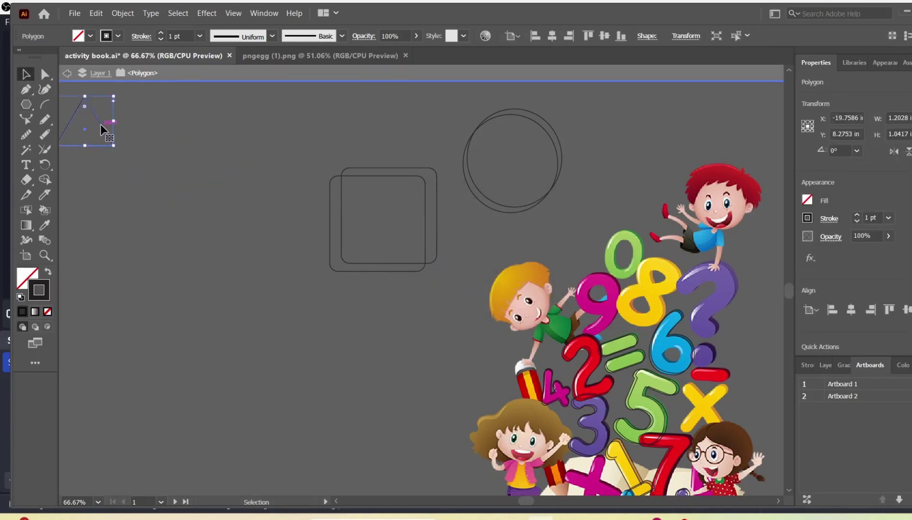
pyautogui.moveTo(103, 128); pyautogui.dragTo(185, 137)
pyautogui.click(228, 75)
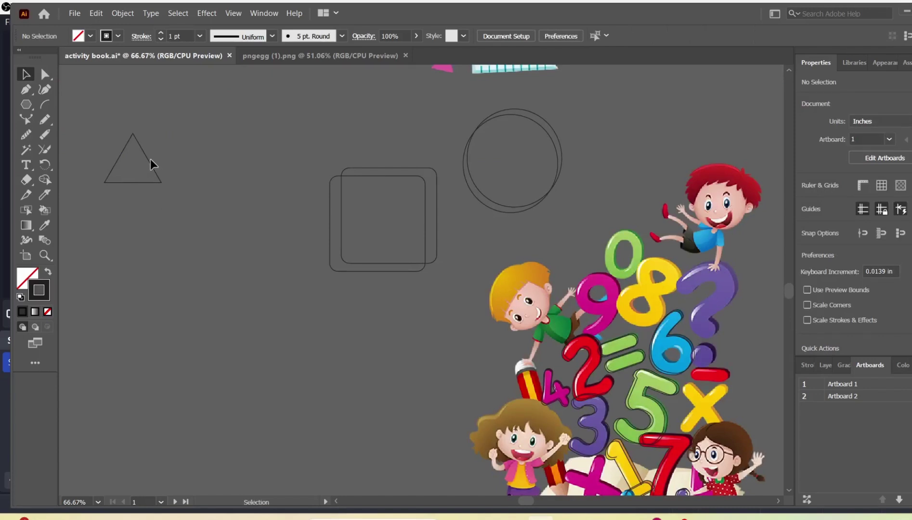
# Enlarge the triangle to about 2.52 by 2.17 in and place a copy offset slightly up and to the right.
pyautogui.moveTo(162, 183); pyautogui.dragTo(207, 288)
pyautogui.moveTo(207, 287); pyautogui.dragTo(269, 341)
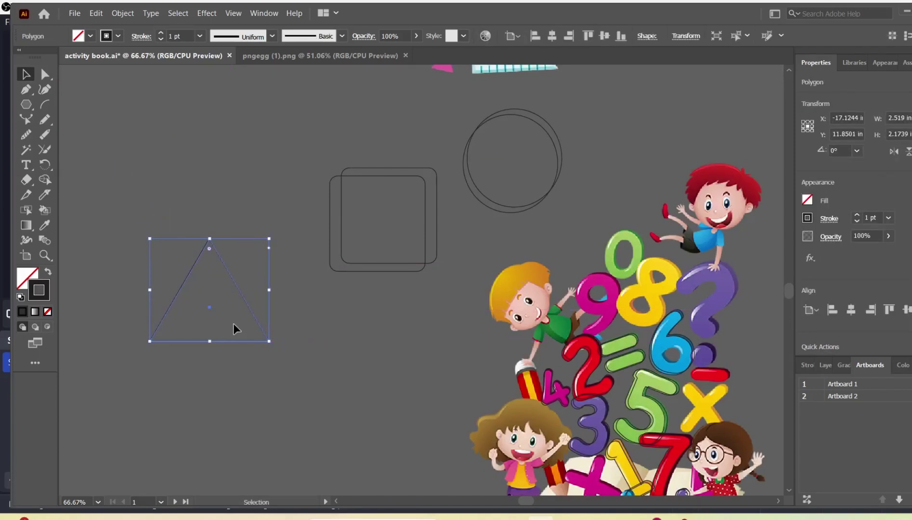
pyautogui.moveTo(237, 288)
pyautogui.mouseDown()
pyautogui.moveTo(268, 284)
pyautogui.moveTo(250, 280)
pyautogui.mouseUp()
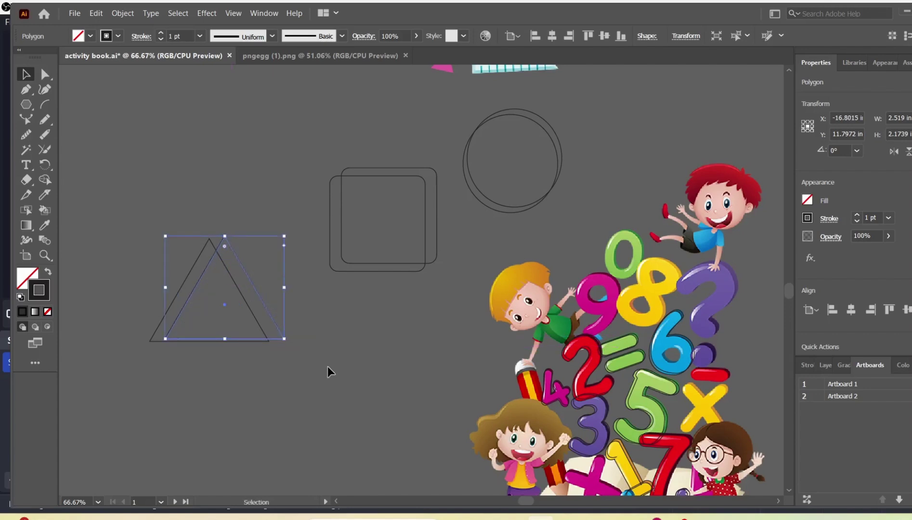
# Move the offset triangle copy 0.07 in to the left.
pyautogui.click(328, 366)
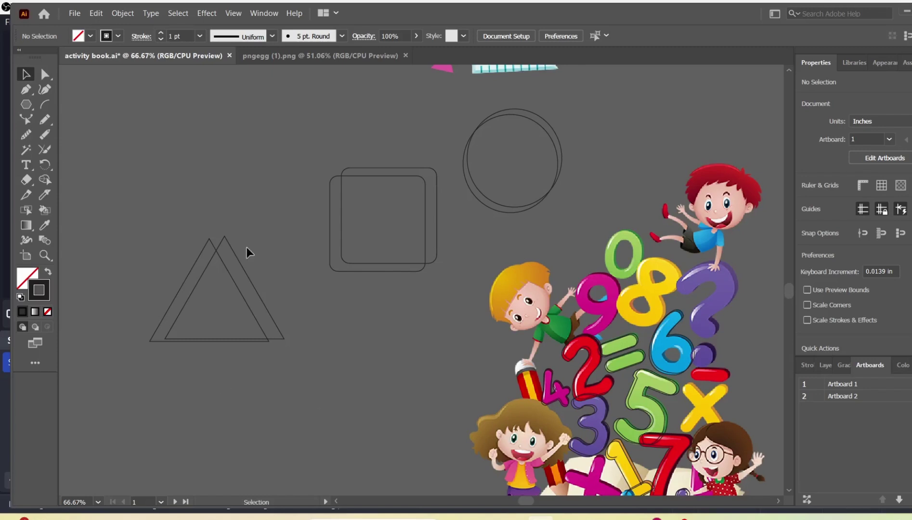
pyautogui.moveTo(231, 254); pyautogui.dragTo(230, 253)
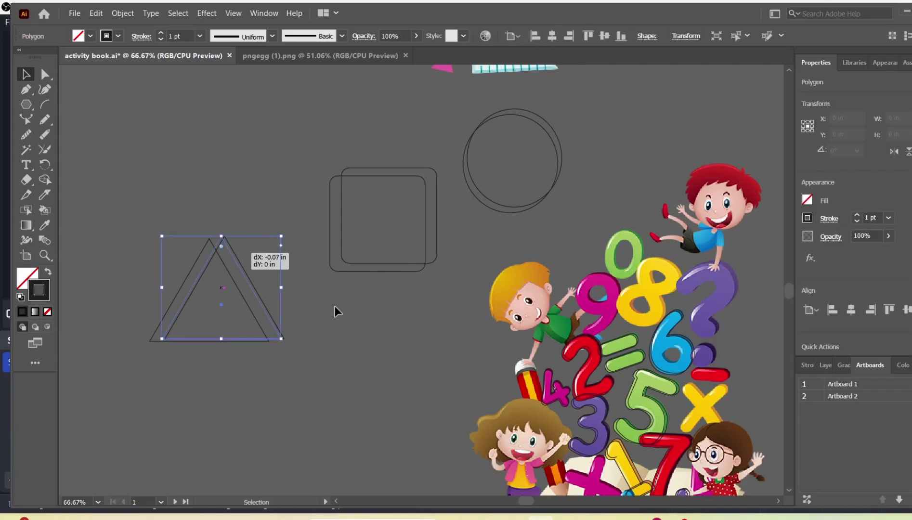
pyautogui.click(335, 309)
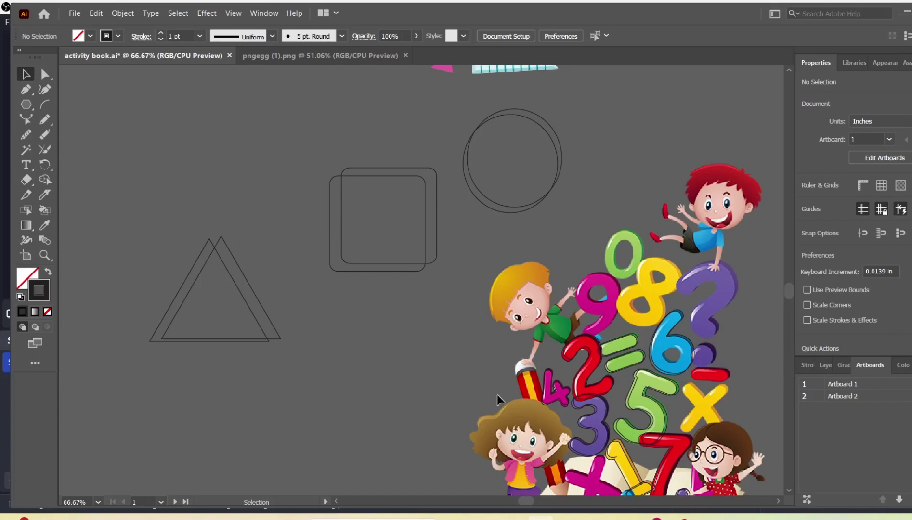
# Move the doubled 7 outline off the red 7 onto the girl with glasses.
pyautogui.hscroll(5, 398, 388)
pyautogui.scroll(-3, 391, 385)
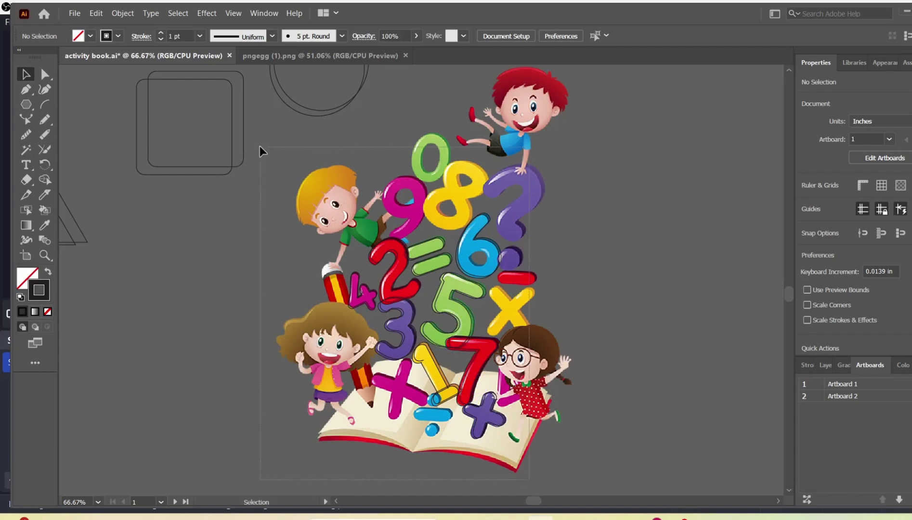
pyautogui.click(464, 274)
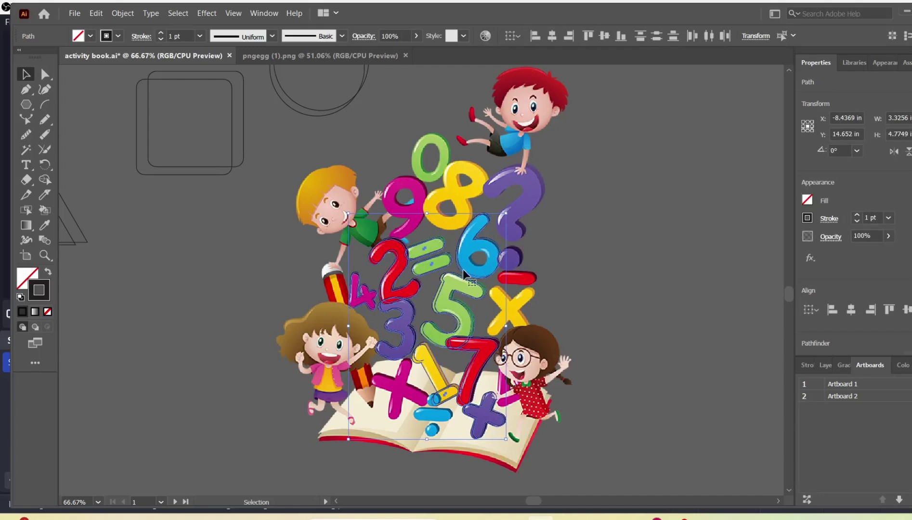
pyautogui.hotkey('ctrl', '=')
pyautogui.hotkey('ctrl', '=')
pyautogui.hotkey('ctrl', '=')
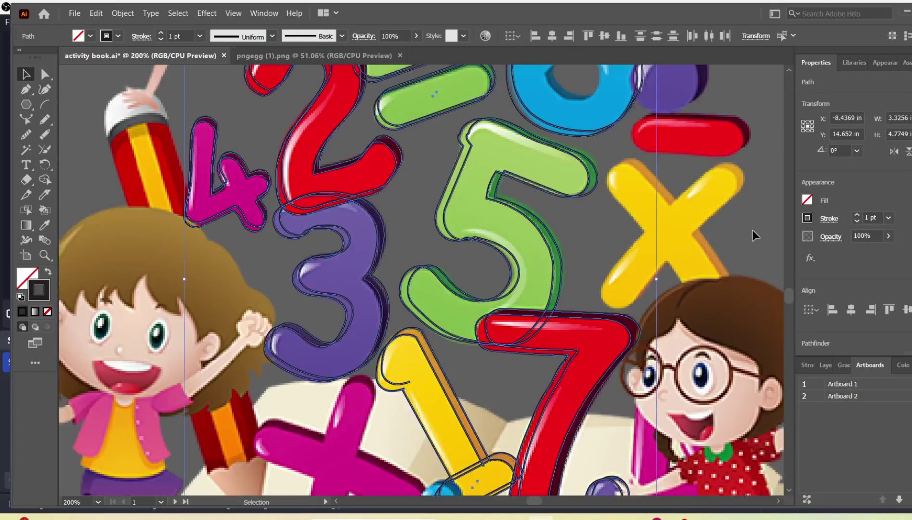
pyautogui.click(753, 235)
pyautogui.scroll(-5, 451, 384)
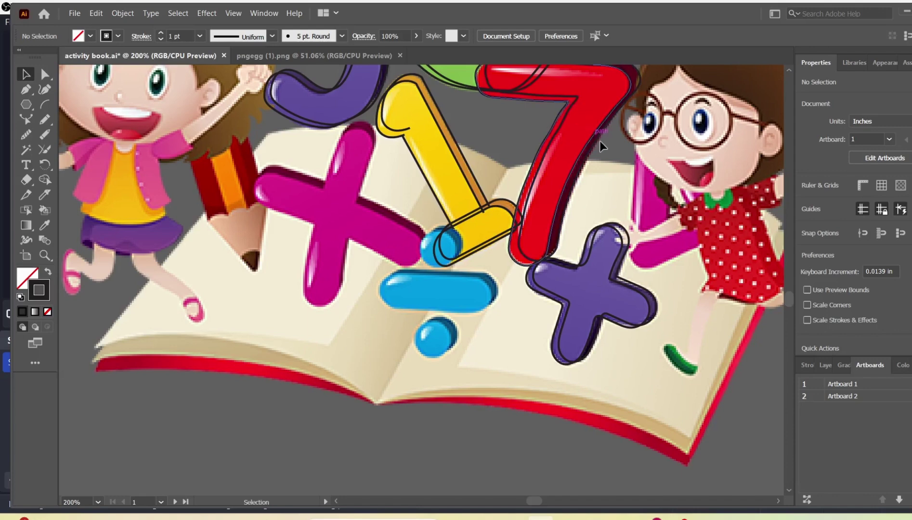
pyautogui.scroll(5, 645, 383)
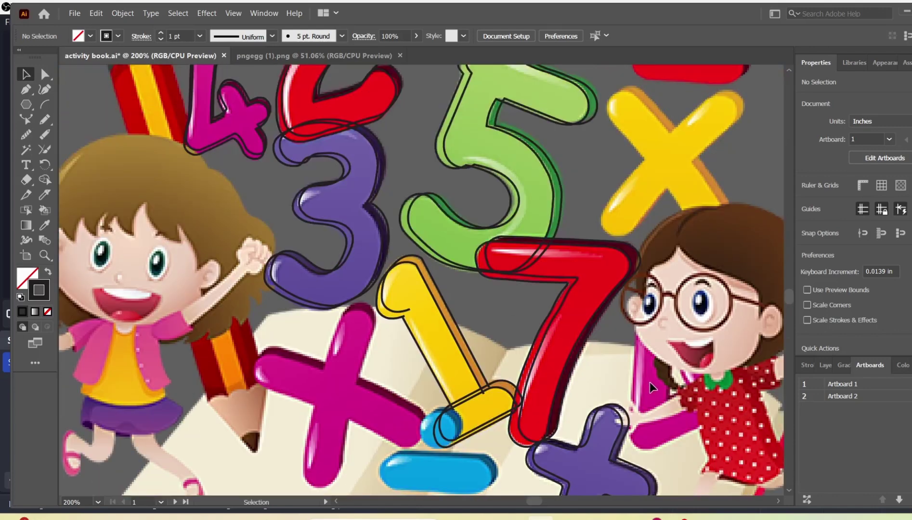
pyautogui.moveTo(548, 325); pyautogui.dragTo(711, 289)
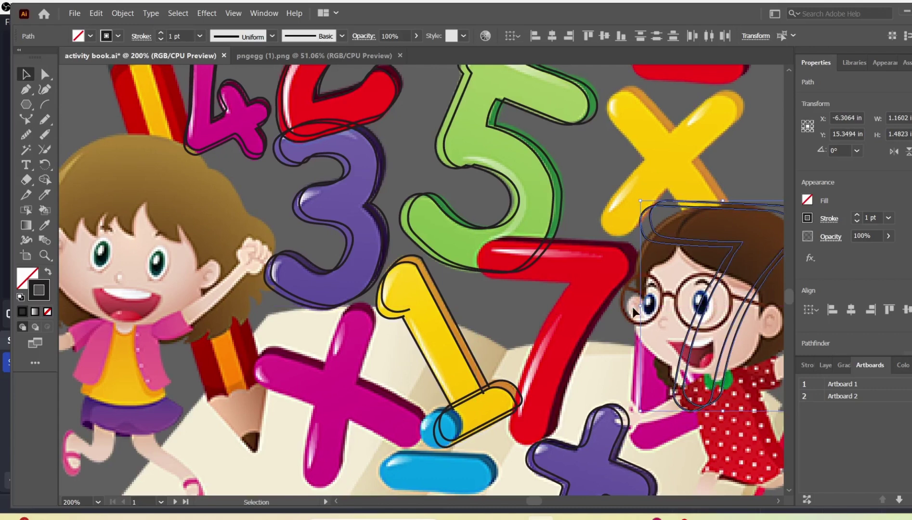
pyautogui.click(568, 388)
# Move the doubled 3 outline off the purple 3, down and left over the pencil and pink plus sign.
pyautogui.scroll(3, 540, 386)
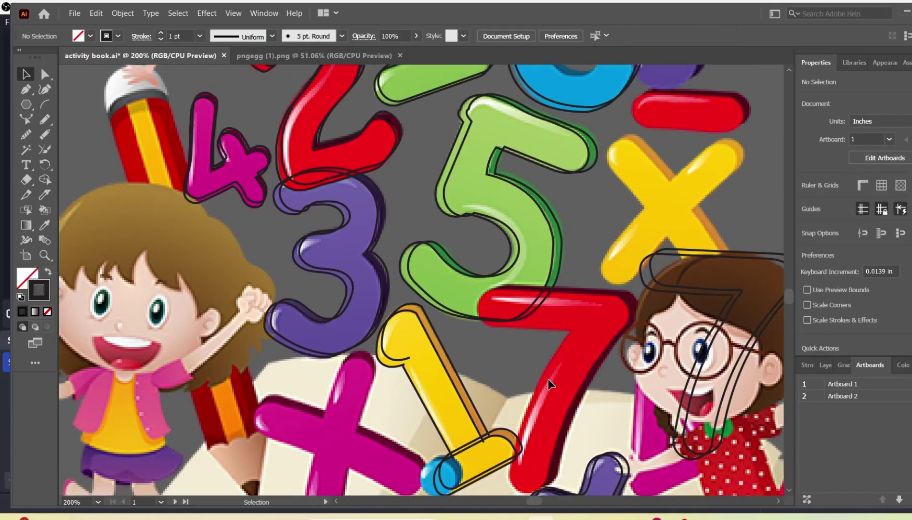
pyautogui.scroll(-3, 548, 379)
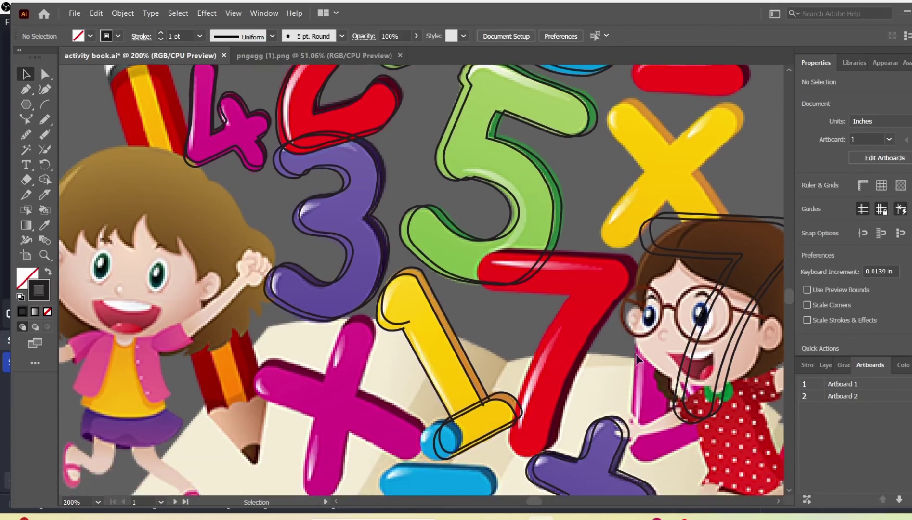
pyautogui.hscroll(5, 625, 353)
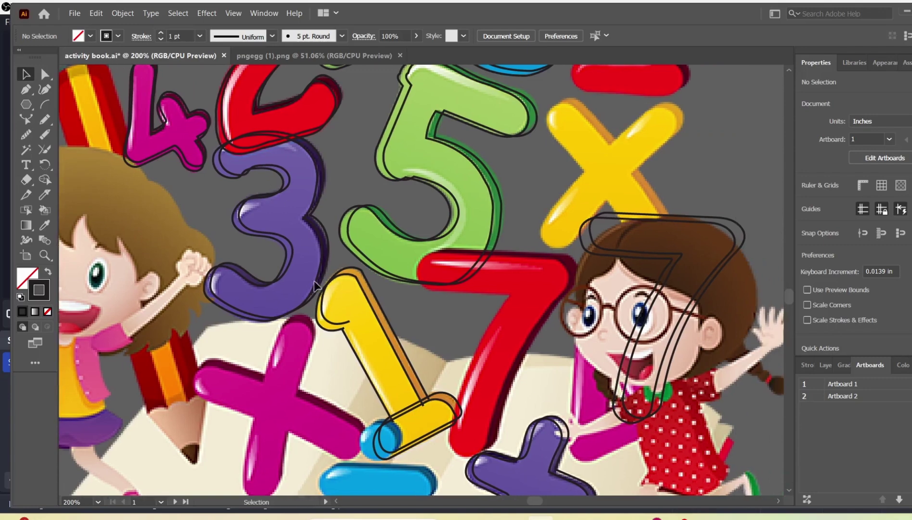
pyautogui.click(253, 284)
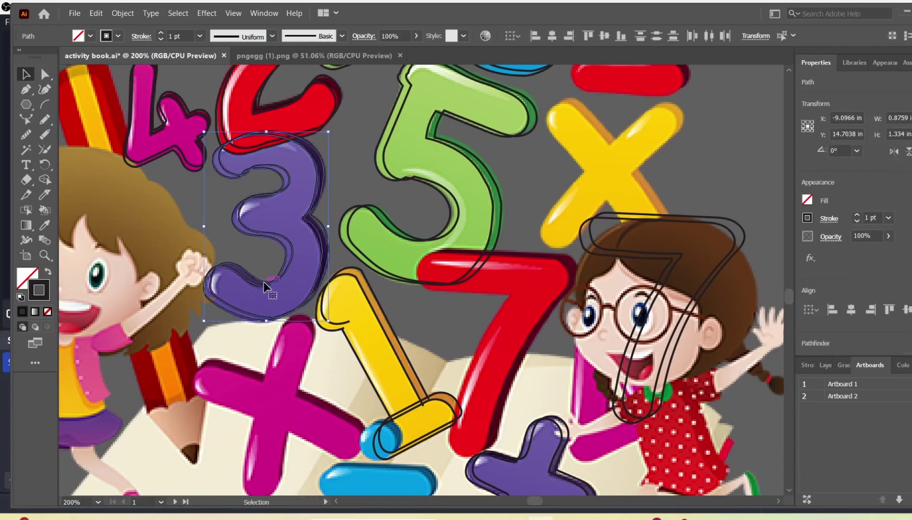
pyautogui.moveTo(263, 283); pyautogui.dragTo(221, 372)
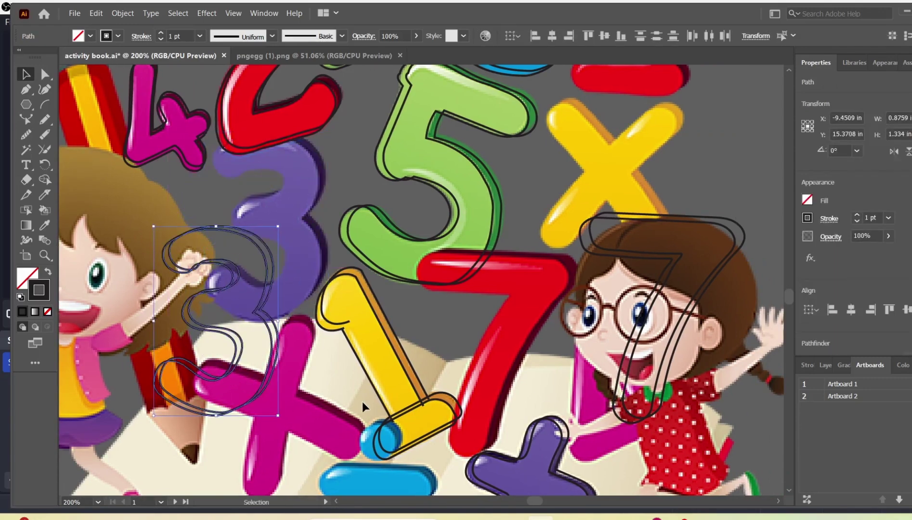
pyautogui.scroll(-2, 362, 402)
pyautogui.scroll(-2, 510, 375)
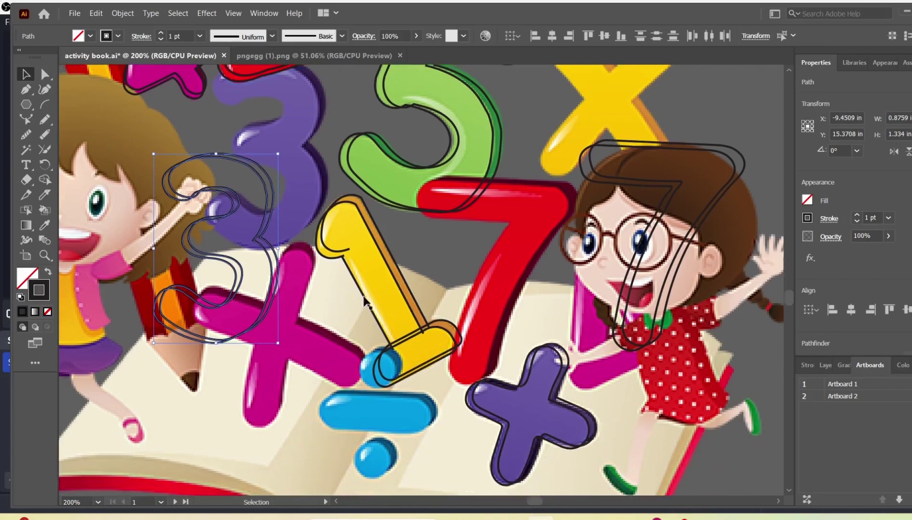
# Merge the overlapping regions inside the 7 outline and across the base of the 1 with Shape Builder.
pyautogui.click(359, 310)
pyautogui.scroll(2, 364, 301)
pyautogui.scroll(-2, 365, 301)
pyautogui.moveTo(741, 482); pyautogui.dragTo(68, 67)
pyautogui.scroll(-3, 293, 171)
pyautogui.hscroll(3, 293, 171)
pyautogui.click(44, 180)
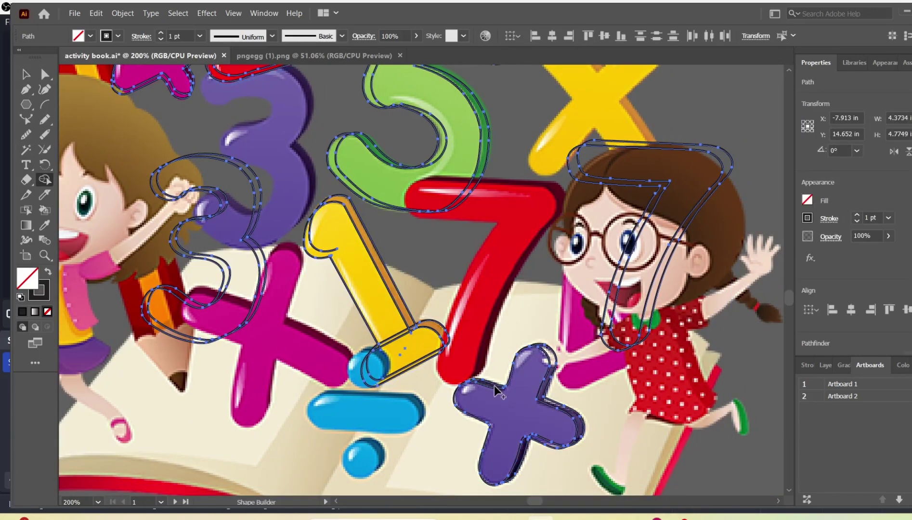
pyautogui.moveTo(589, 153); pyautogui.dragTo(702, 173)
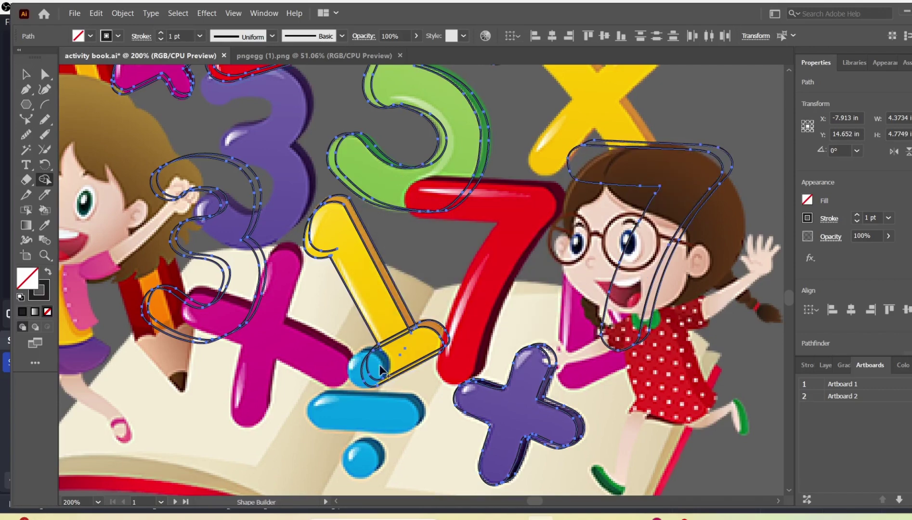
pyautogui.moveTo(384, 320)
pyautogui.mouseDown()
pyautogui.moveTo(390, 349)
pyautogui.moveTo(373, 380)
pyautogui.mouseUp()
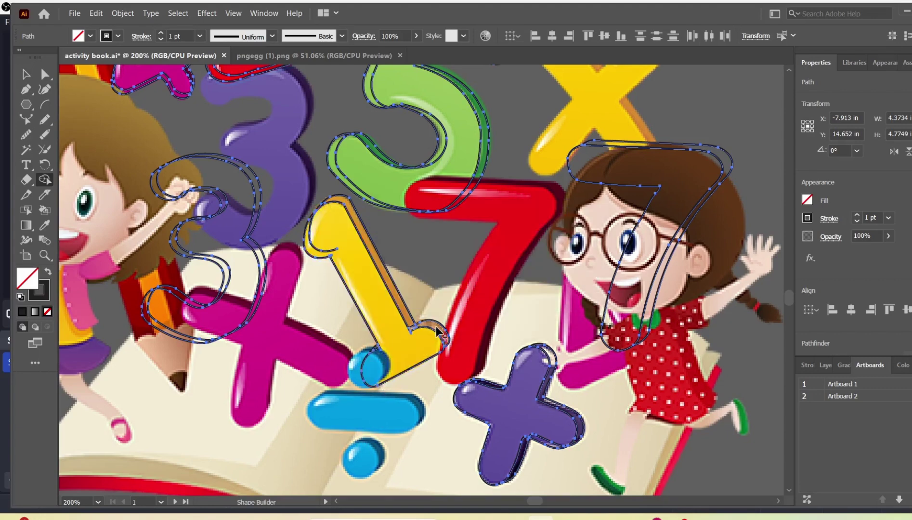
pyautogui.hscroll(-3, 316, 243)
pyautogui.scroll(1, 413, 241)
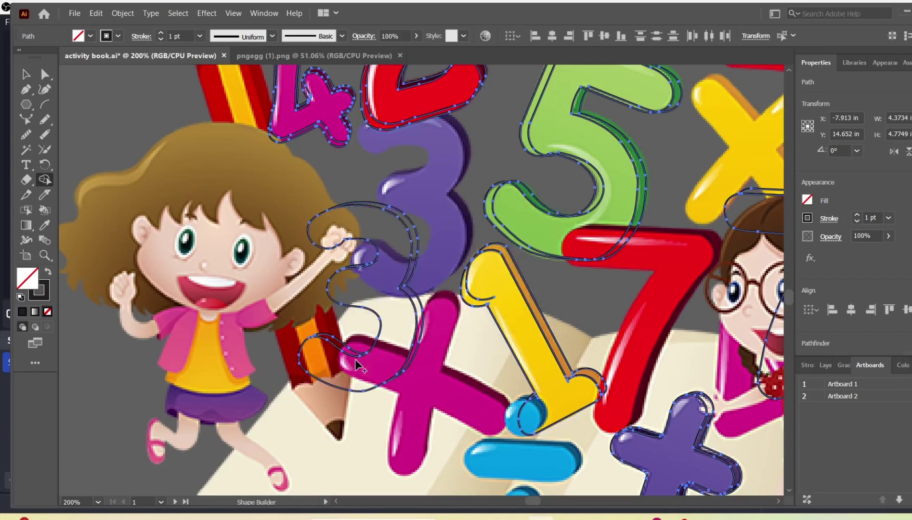
# Delete the leftover outline fragment at the yellow 1.
pyautogui.press('v')
pyautogui.click(419, 316)
pyautogui.click(469, 295)
pyautogui.hscroll(2, 456, 319)
pyautogui.scroll(2, 455, 319)
pyautogui.press('Delete')
# Move the doubled equals-sign outlines off the green artwork to the empty area right of the 6.
pyautogui.hscroll(2, 456, 327)
pyautogui.scroll(4, 452, 342)
pyautogui.hscroll(-1, 452, 342)
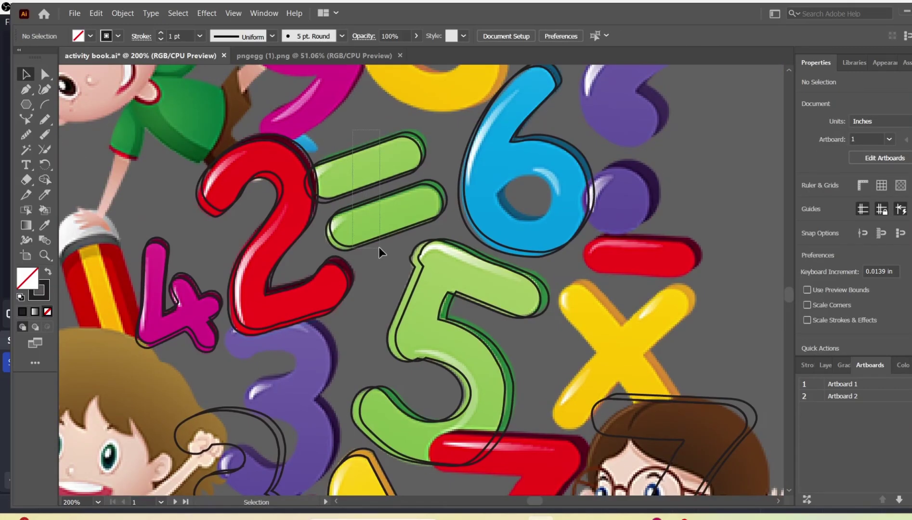
pyautogui.moveTo(378, 246); pyautogui.dragTo(373, 144)
pyautogui.moveTo(381, 233); pyautogui.dragTo(717, 212)
pyautogui.click(464, 289)
# Select the traced outlines and merge the overlapping pieces at the upper corner of the 5 with Shape Builder.
pyautogui.scroll(-1, 464, 289)
pyautogui.moveTo(71, 120); pyautogui.dragTo(606, 451)
pyautogui.hotkey('ctrl', '+')
pyautogui.hotkey('shift', 'm')
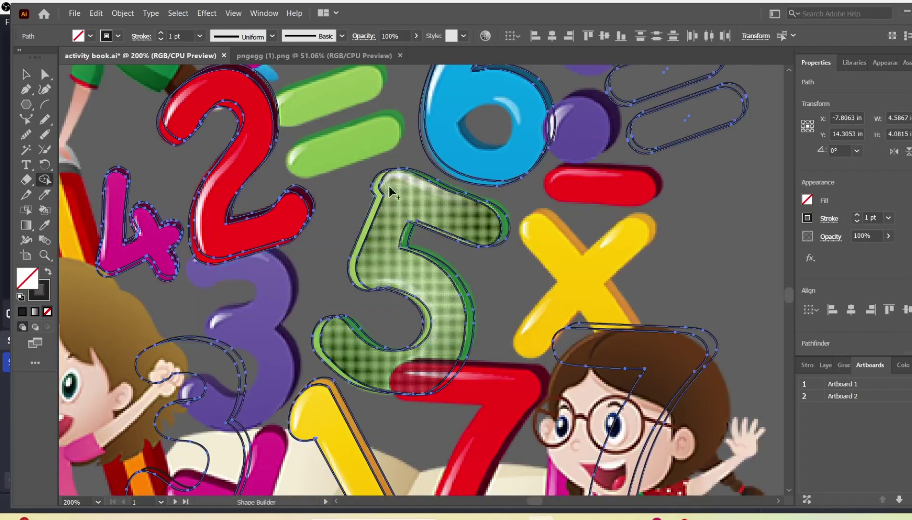
pyautogui.moveTo(388, 185)
pyautogui.mouseDown()
pyautogui.moveTo(335, 350)
pyautogui.moveTo(545, 155)
pyautogui.mouseUp()
pyautogui.scroll(1, 641, 122)
pyautogui.scroll(1, 727, 153)
pyautogui.press('a')
pyautogui.click(537, 123)
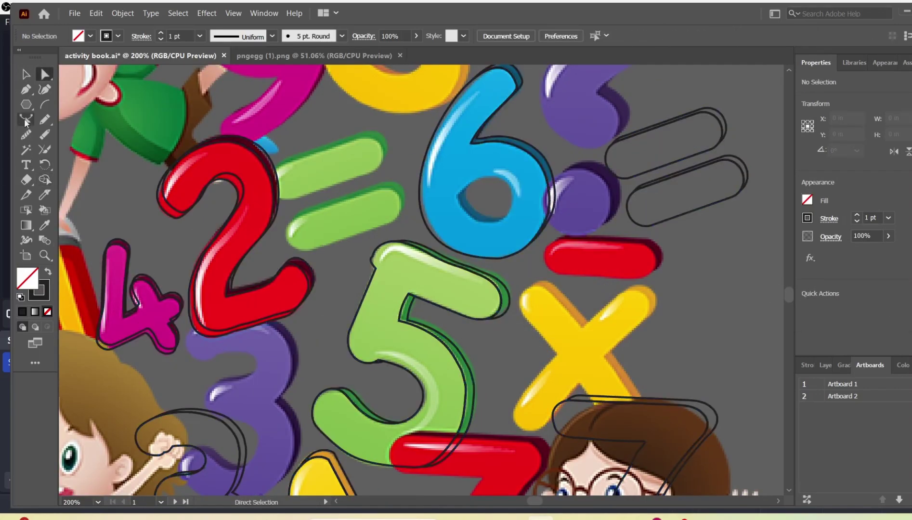
# Draw an ellipse over the hole of the blue 6 and adjust its anchor points to fit the opening.
pyautogui.press('l')
pyautogui.moveTo(450, 180); pyautogui.dragTo(519, 226)
pyautogui.press('a')
pyautogui.moveTo(485, 180); pyautogui.dragTo(487, 176)
pyautogui.moveTo(519, 205); pyautogui.dragTo(513, 205)
pyautogui.moveTo(450, 204); pyautogui.dragTo(457, 204)
pyautogui.moveTo(486, 226); pyautogui.dragTo(461, 204)
# Place a slightly offset copy of the ellipse inside the hole of the 6.
pyautogui.click(26, 74)
pyautogui.moveTo(505, 183); pyautogui.dragTo(519, 185)
pyautogui.moveTo(519, 184); pyautogui.dragTo(505, 178)
pyautogui.click(656, 368)
# Merge the overlapping outline regions of the 6, 2 and 4 with Shape Builder.
pyautogui.hotkey('ctrl', '-')
pyautogui.hotkey('ctrl', '-')
pyautogui.hotkey('ctrl', '+')
pyautogui.hotkey('ctrl', '+')
pyautogui.hotkey('ctrl', 'a')
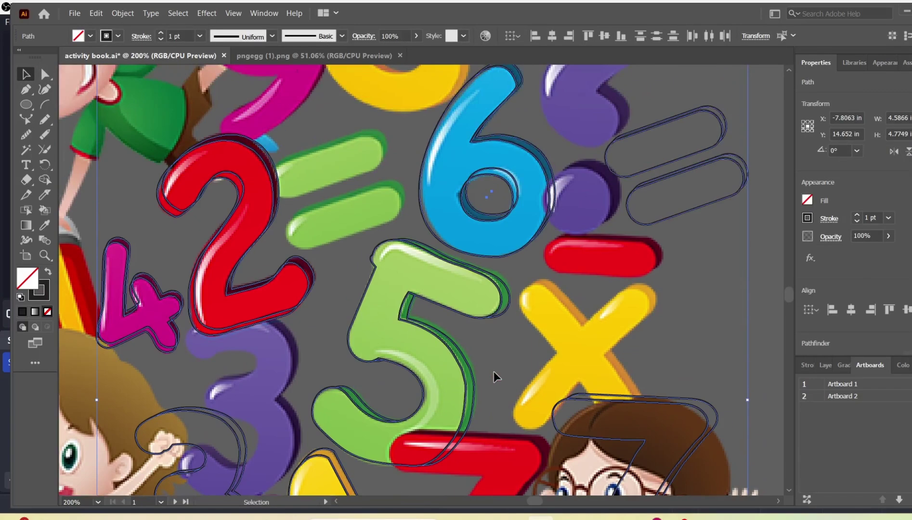
pyautogui.click(44, 179)
pyautogui.click(530, 200)
pyautogui.hscroll(-3, 552, 199)
pyautogui.moveTo(430, 307); pyautogui.dragTo(437, 318)
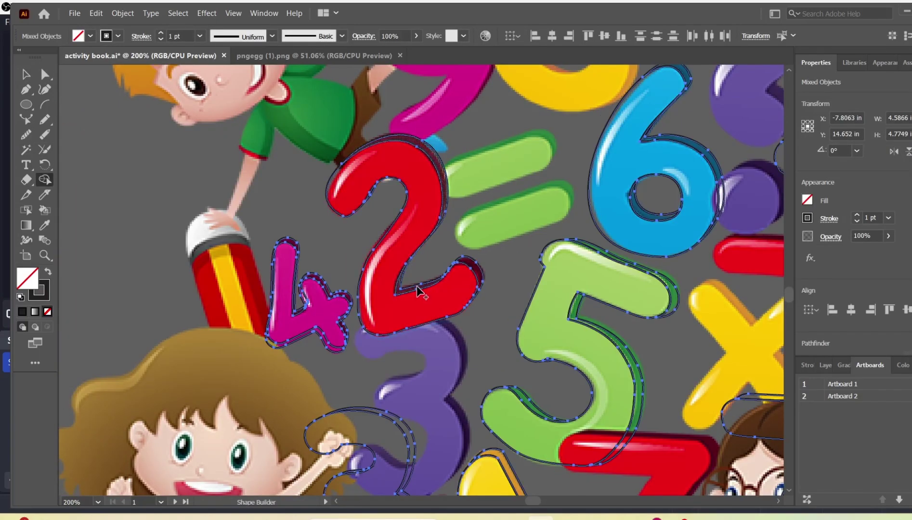
pyautogui.moveTo(333, 326); pyautogui.dragTo(323, 339)
pyautogui.moveTo(339, 296); pyautogui.dragTo(328, 313)
pyautogui.hscroll(4, 448, 284)
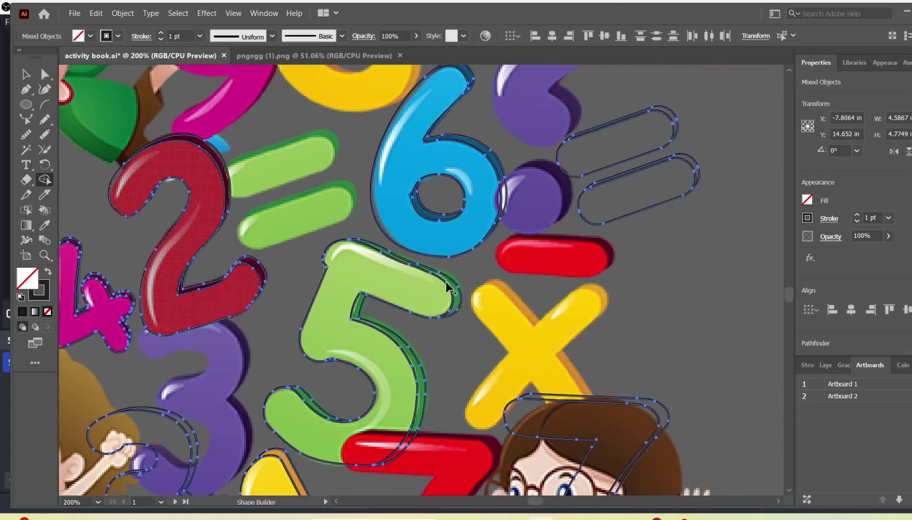
# Move all the traced number outlines together into the empty area right of the children's artwork.
pyautogui.hotkey('ctrl', '-')
pyautogui.hotkey('ctrl', '-')
pyautogui.hotkey('ctrl', '-')
pyautogui.click(26, 74)
pyautogui.moveTo(580, 427); pyautogui.dragTo(250, 165)
pyautogui.moveTo(441, 273); pyautogui.dragTo(695, 250)
pyautogui.hscroll(2, 626, 337)
# Examine the plus sign and the number outlines for leftover path fragments.
pyautogui.click(626, 414)
pyautogui.hscroll(1, 626, 414)
pyautogui.click(615, 357)
pyautogui.hotkey('ctrl', '+')
pyautogui.hotkey('ctrl', '+')
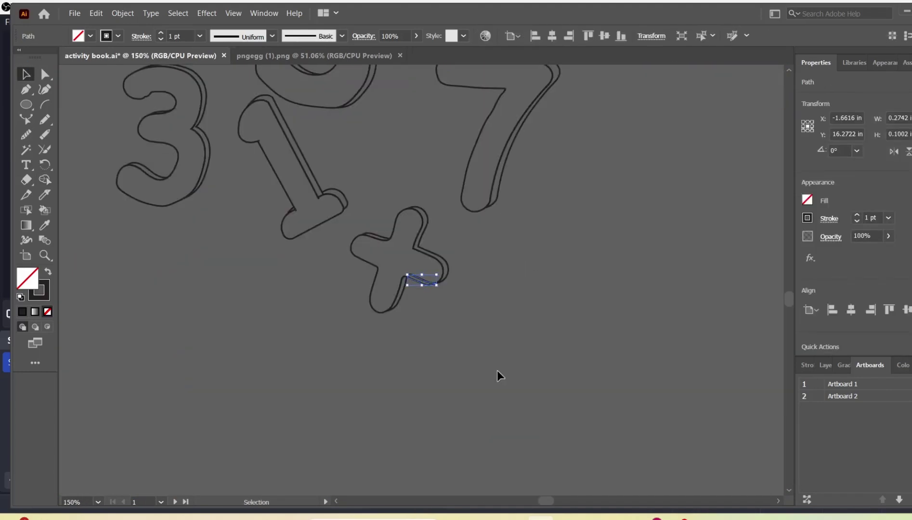
pyautogui.scroll(3, 496, 370)
pyautogui.press('a')
pyautogui.click(321, 271)
pyautogui.scroll(6, 599, 389)
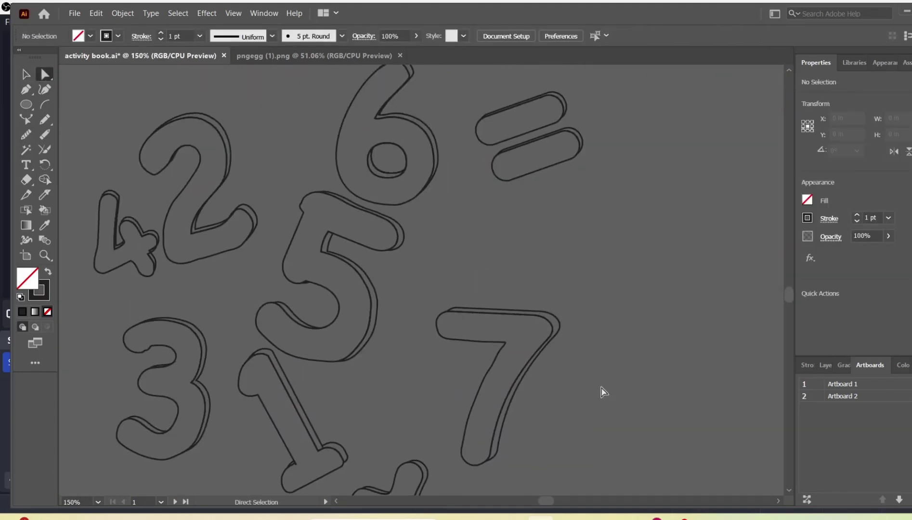
# Select the 4 and 2 outlines and merge the small overlap at the 4's right-hand notch with Shape Builder.
pyautogui.hscroll(-2, 153, 291)
pyautogui.click(26, 74)
pyautogui.moveTo(137, 219); pyautogui.dragTo(244, 313)
pyautogui.click(45, 179)
pyautogui.hotkey('ctrl', '+')
pyautogui.hotkey('ctrl', '+')
pyautogui.hotkey('ctrl', '+')
pyautogui.scroll(-2, 360, 375)
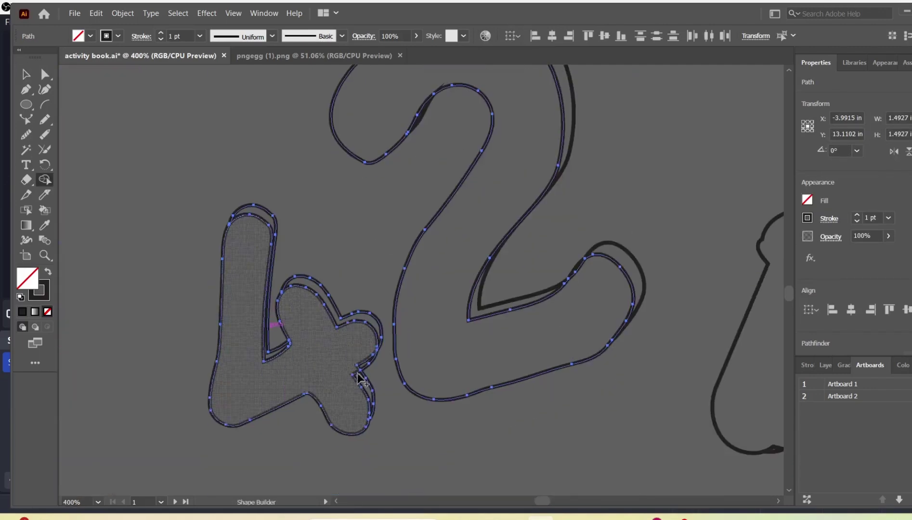
pyautogui.moveTo(364, 363); pyautogui.dragTo(354, 373)
# Smooth the small kink in the front outline of the 4 at its lower right edge.
pyautogui.click(26, 75)
pyautogui.click(105, 145)
pyautogui.click(45, 74)
pyautogui.click(368, 420)
pyautogui.hotkey('ctrl', '+')
pyautogui.hotkey('ctrl', '+')
pyautogui.hotkey('ctrl', '+')
pyautogui.hotkey('ctrl', '+')
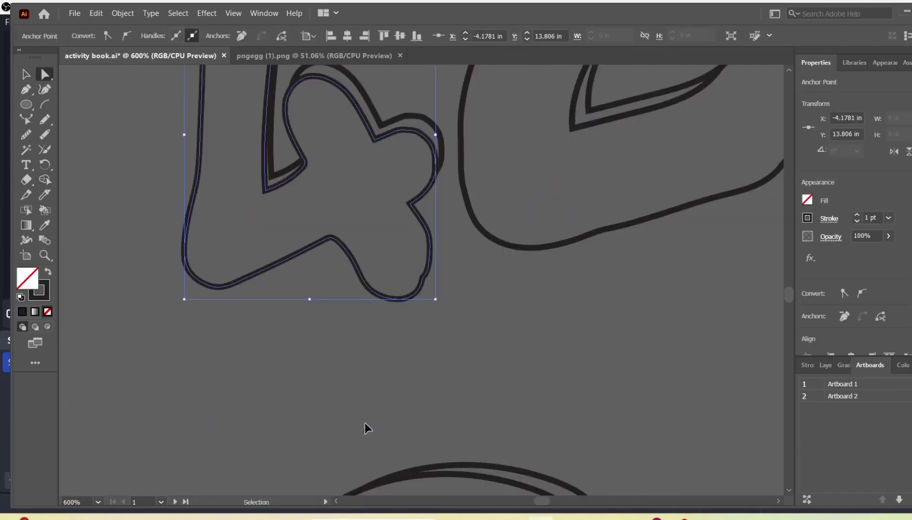
pyautogui.keyDown('alt'); pyautogui.scroll(3, 433, 295); pyautogui.keyUp('alt')
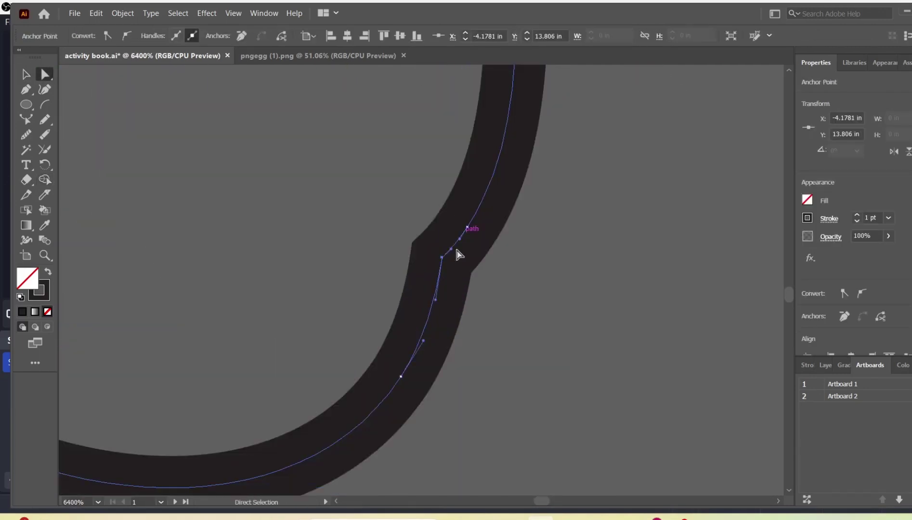
pyautogui.moveTo(453, 248); pyautogui.dragTo(151, 254)
pyautogui.hotkey('ctrl', '-')
pyautogui.hotkey('ctrl', '-')
pyautogui.hotkey('ctrl', '-')
pyautogui.hotkey('ctrl', '-')
pyautogui.hotkey('ctrl', '-')
pyautogui.hotkey('ctrl', '-')
pyautogui.click(510, 324)
# Reposition the offset triangle slightly up and right of the other triangle so their left sides nearly align.
pyautogui.keyDown('alt'); pyautogui.scroll(-6, 151, 254); pyautogui.keyUp('alt')
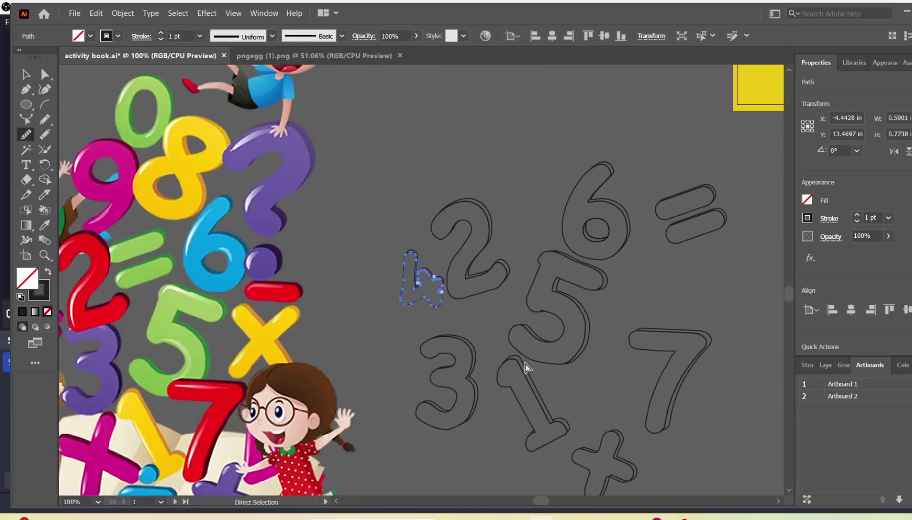
pyautogui.press('v')
pyautogui.keyDown('alt'); pyautogui.scroll(-2, 577, 232); pyautogui.keyUp('alt')
pyautogui.hscroll(-5, 575, 226)
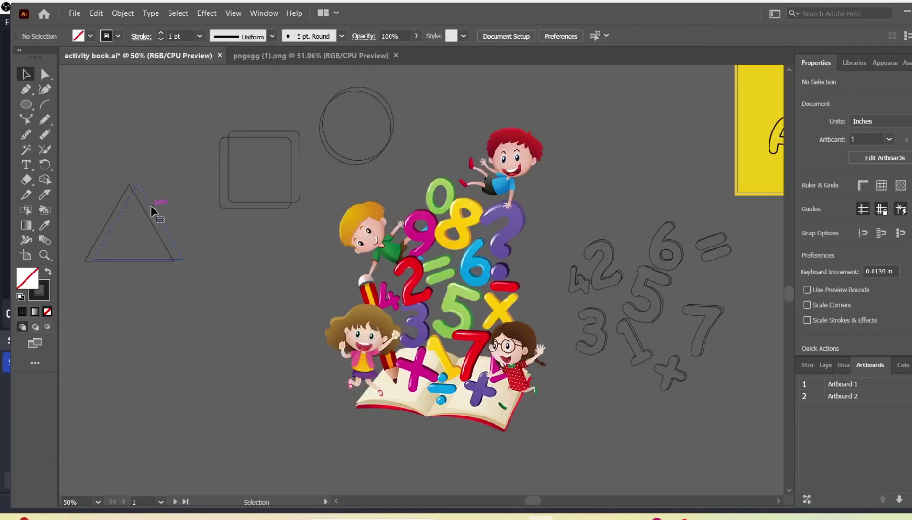
pyautogui.moveTo(151, 206); pyautogui.dragTo(144, 207)
pyautogui.click(274, 298)
pyautogui.click(151, 219)
pyautogui.hotkey('ctrl', '=')
pyautogui.hotkey('ctrl', '=')
pyautogui.doubleClick(453, 259)
pyautogui.doubleClick(544, 267)
pyautogui.moveTo(452, 256); pyautogui.dragTo(456, 250)
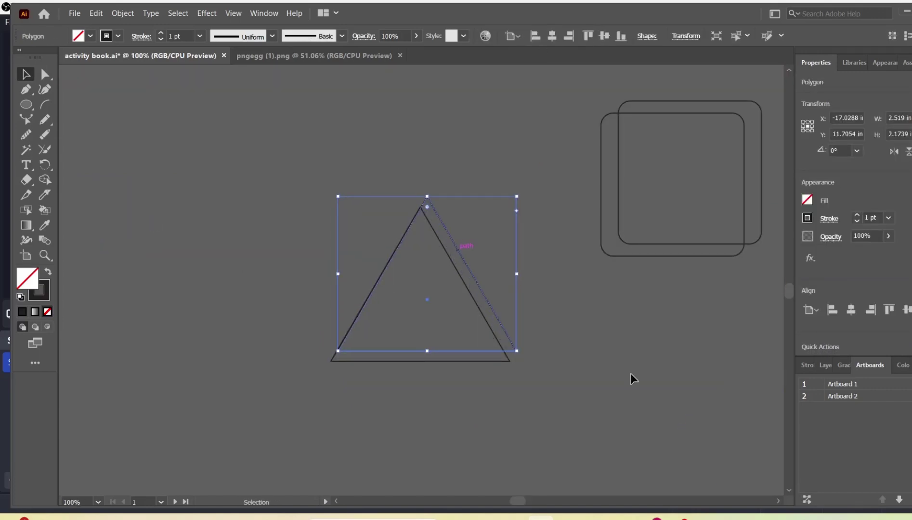
# Nudge the offset triangle 0.05 in right and 0.09 in down.
pyautogui.hotkey('ctrl', '-')
pyautogui.hotkey('ctrl', '-')
pyautogui.hotkey('ctrl', '-')
pyautogui.hotkey('ctrl', '=')
pyautogui.hotkey('ctrl', '=')
pyautogui.hotkey('ctrl', '=')
pyautogui.hotkey('ctrl', '=')
pyautogui.click(605, 342)
pyautogui.moveTo(488, 281); pyautogui.dragTo(493, 291)
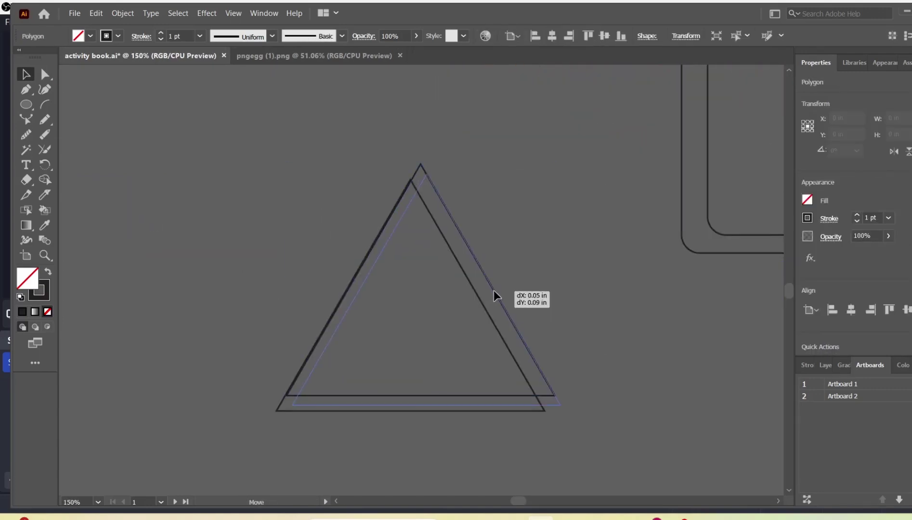
pyautogui.click(621, 281)
# Select both triangles and merge their overlapping regions into one face with a thin side edge using Shape Builder.
pyautogui.moveTo(621, 281); pyautogui.dragTo(298, 217)
pyautogui.click(44, 179)
pyautogui.moveTo(414, 201); pyautogui.dragTo(392, 228)
pyautogui.hotkey('ctrl', '-')
pyautogui.hotkey('ctrl', '-')
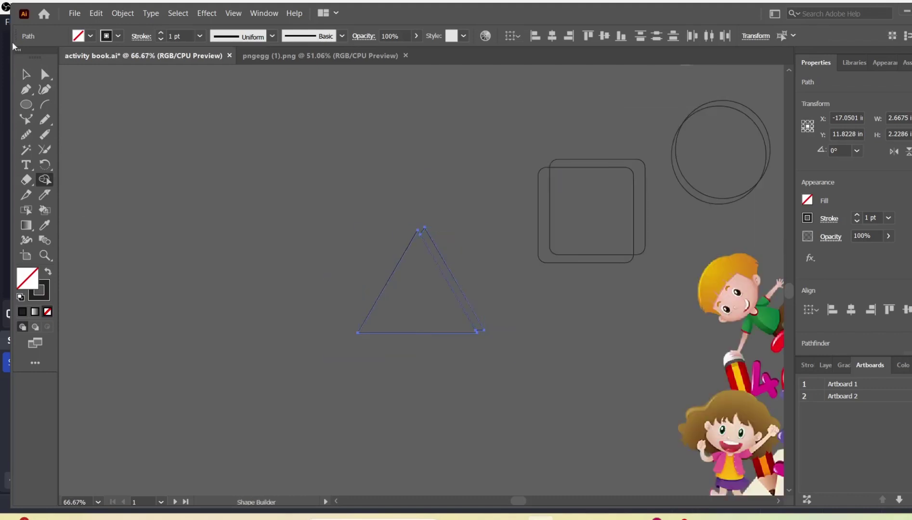
# Select both overlapping rounded squares and merge their overlapping regions into one front face using Shape Builder.
pyautogui.press('v')
pyautogui.click(452, 355)
pyautogui.hscroll(8, 452, 354)
pyautogui.hscroll(-5, 452, 355)
pyautogui.moveTo(399, 289); pyautogui.dragTo(245, 142)
pyautogui.click(45, 180)
pyautogui.moveTo(278, 192); pyautogui.dragTo(335, 203)
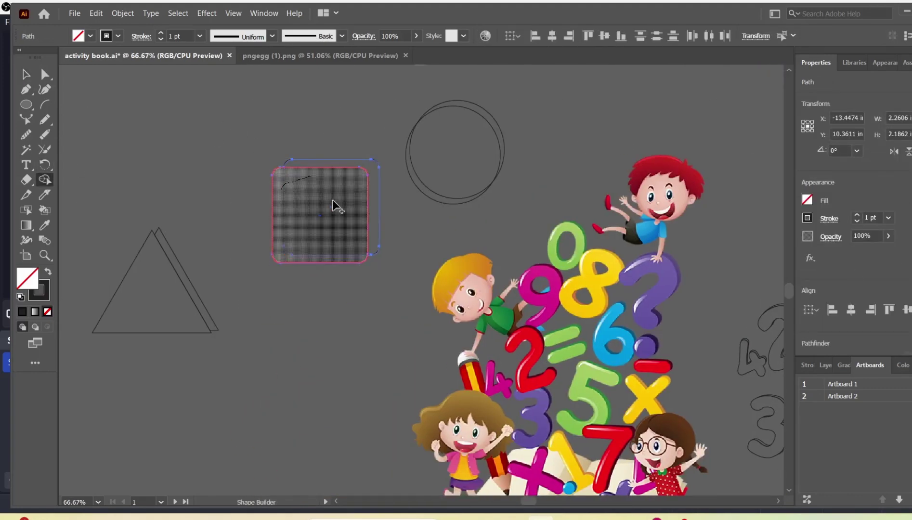
# Select both overlapping circles, merge their overlapping regions into one front face using Shape Builder, and deselect them.
pyautogui.click(28, 75)
pyautogui.moveTo(401, 81); pyautogui.dragTo(522, 247)
pyautogui.click(45, 180)
pyautogui.moveTo(424, 183); pyautogui.dragTo(417, 186)
pyautogui.click(27, 75)
pyautogui.click(252, 110)
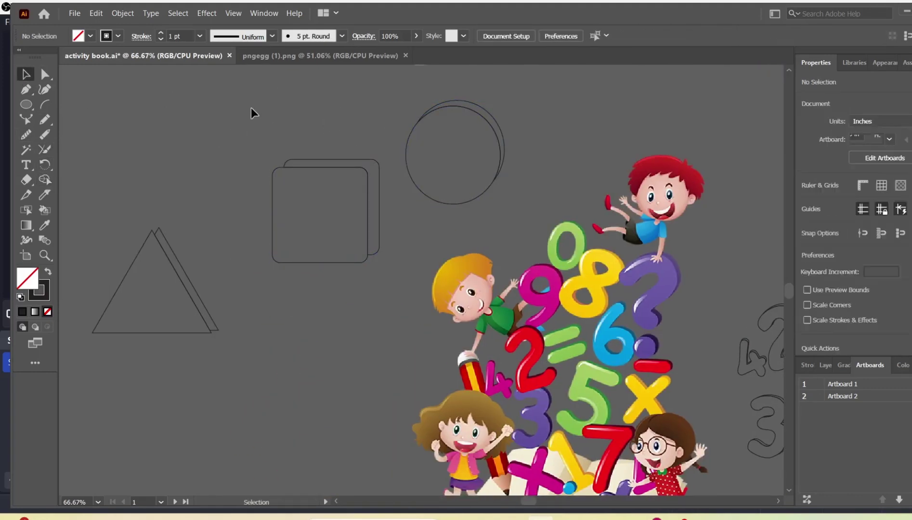
# Place a placeholder text object beside the math illustration and set its font to Kiddosy Free Outline, matching the Activity Book title.
pyautogui.hotkey('ctrl', '-')
pyautogui.hotkey('ctrl', '-')
pyautogui.hotkey('ctrl', '-')
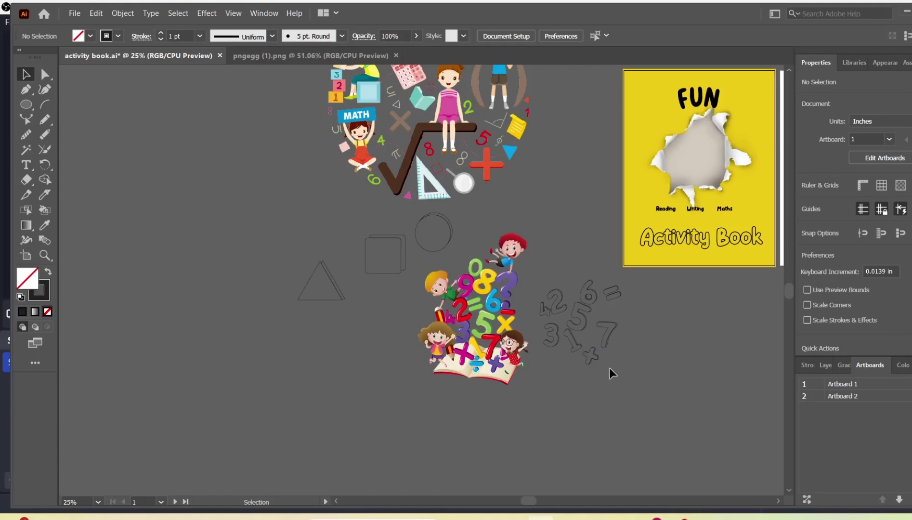
pyautogui.click(742, 236)
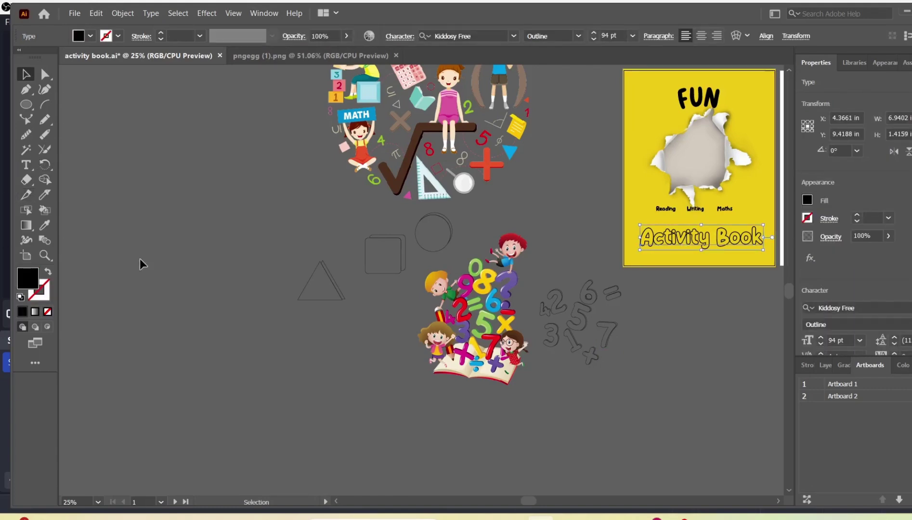
pyautogui.click(139, 259)
pyautogui.click(26, 165)
pyautogui.click(311, 185)
pyautogui.click(840, 308)
pyautogui.click(698, 369)
pyautogui.hotkey('ctrl', '+')
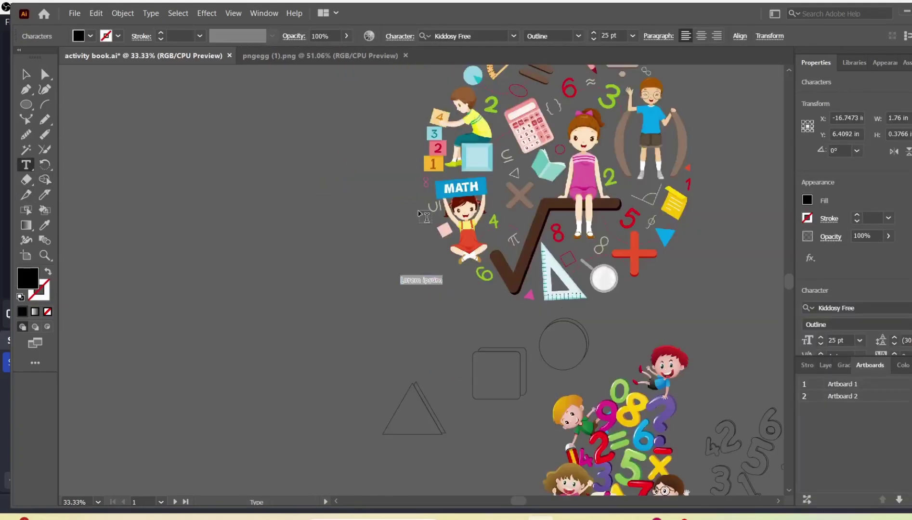
# Move the placeholder text to the empty area left of the triangle and replace its wording with the letter A.
pyautogui.press('Escape')
pyautogui.moveTo(419, 281); pyautogui.dragTo(304, 370)
pyautogui.hotkey('ctrl', '+')
pyautogui.hotkey('ctrl', '+')
pyautogui.hotkey('ctrl', '+')
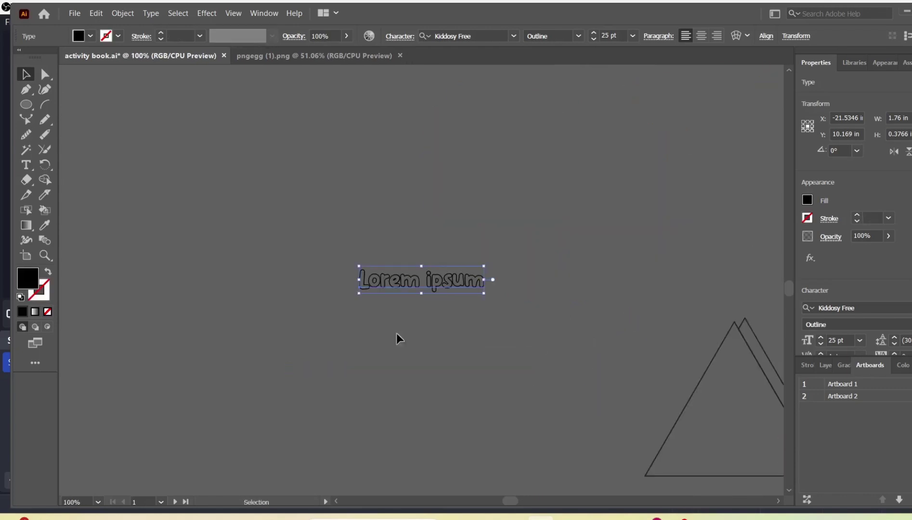
pyautogui.doubleClick(409, 281)
pyautogui.moveTo(360, 281); pyautogui.dragTo(519, 281)
pyautogui.write('A')
pyautogui.press('Escape')
# Enlarge the letter A to a font size of 101 pt.
pyautogui.hotkey('ctrl', '+')
pyautogui.hotkey('ctrl', '+')
pyautogui.click(820, 338)
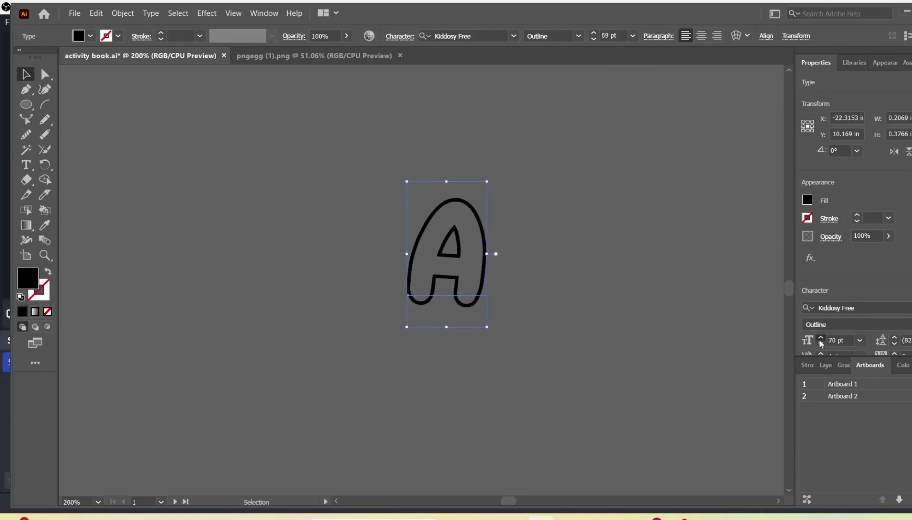
pyautogui.hotkey('ctrl', '-')
pyautogui.hotkey('ctrl', '-')
pyautogui.hotkey('ctrl', '-')
pyautogui.hotkey('ctrl', '-')
pyautogui.hotkey('ctrl', '-')
pyautogui.hotkey('ctrl', '-')
pyautogui.hotkey('ctrl', '-')
pyautogui.click(820, 338)
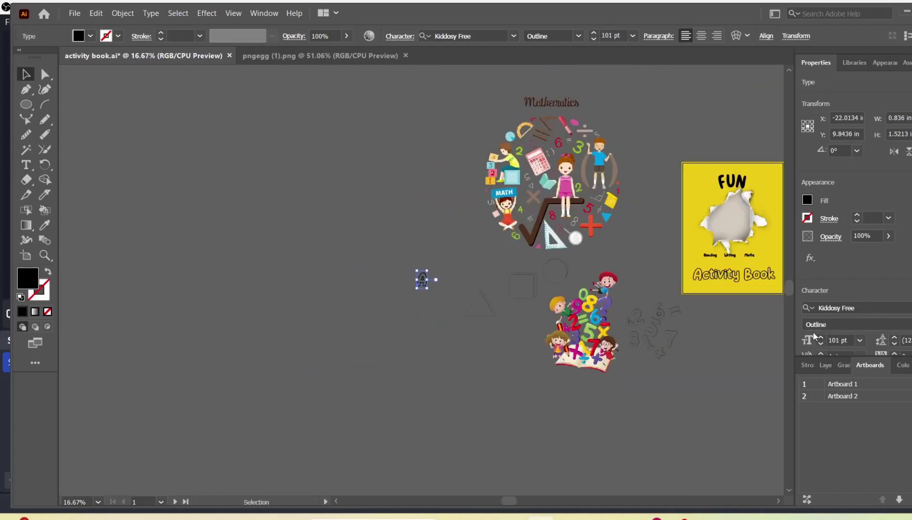
# Thicken the outlines of the basic shapes and of the line-art numbers to a 3 pt stroke.
pyautogui.moveTo(466, 318); pyautogui.dragTo(464, 320)
pyautogui.doubleClick(856, 215)
pyautogui.moveTo(686, 300); pyautogui.dragTo(622, 362)
pyautogui.doubleClick(856, 215)
pyautogui.click(405, 324)
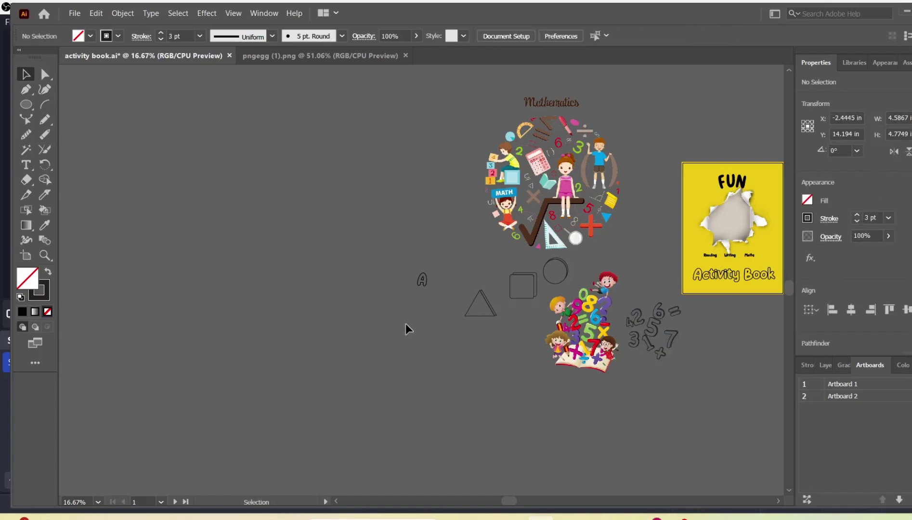
# Duplicate the letter A slightly up and right of the original, and convert both letters to outlines.
pyautogui.hotkey('ctrl', '+')
pyautogui.hotkey('ctrl', '+')
pyautogui.hotkey('ctrl', '+')
pyautogui.hotkey('ctrl', '+')
pyautogui.moveTo(438, 262)
pyautogui.mouseDown()
pyautogui.moveTo(479, 261)
pyautogui.moveTo(445, 256)
pyautogui.mouseUp()
pyautogui.click(44, 180)
pyautogui.click(27, 74)
pyautogui.moveTo(486, 344); pyautogui.dragTo(310, 162)
pyautogui.hotkey('ctrl', 'shift', 'o')
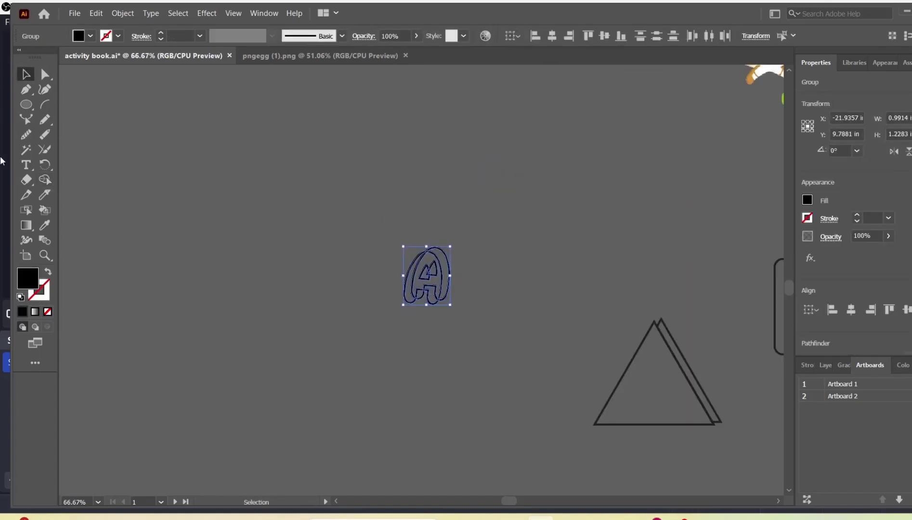
# Merge the overlapping regions of the two outlined A letters into one front face using Shape Builder.
pyautogui.click(45, 179)
pyautogui.hotkey('ctrl', '+')
pyautogui.hotkey('ctrl', '+')
pyautogui.moveTo(402, 251); pyautogui.dragTo(411, 315)
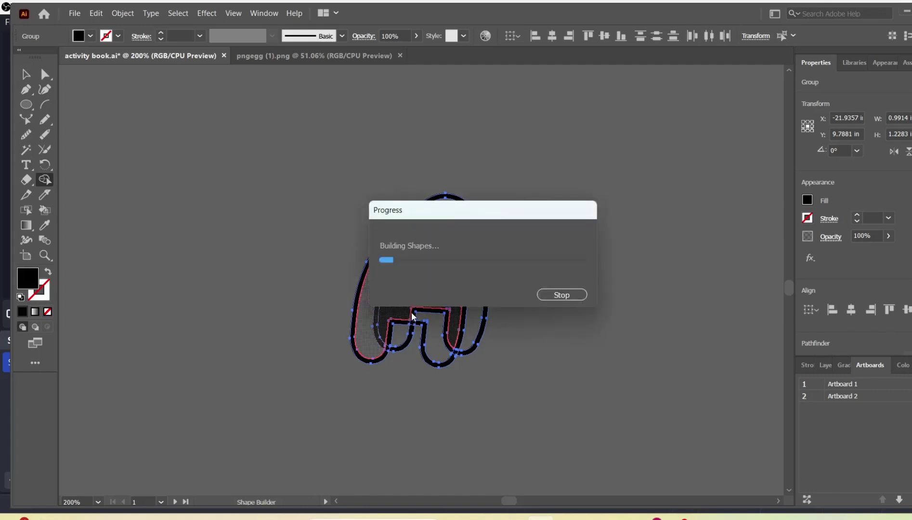
# Give the doubled A no fill and a 1 pt black stroke, and clear its front face's black fill with Shape Builder.
pyautogui.click(807, 201)
pyautogui.click(670, 245)
pyautogui.click(806, 219)
pyautogui.click(696, 263)
pyautogui.click(136, 147)
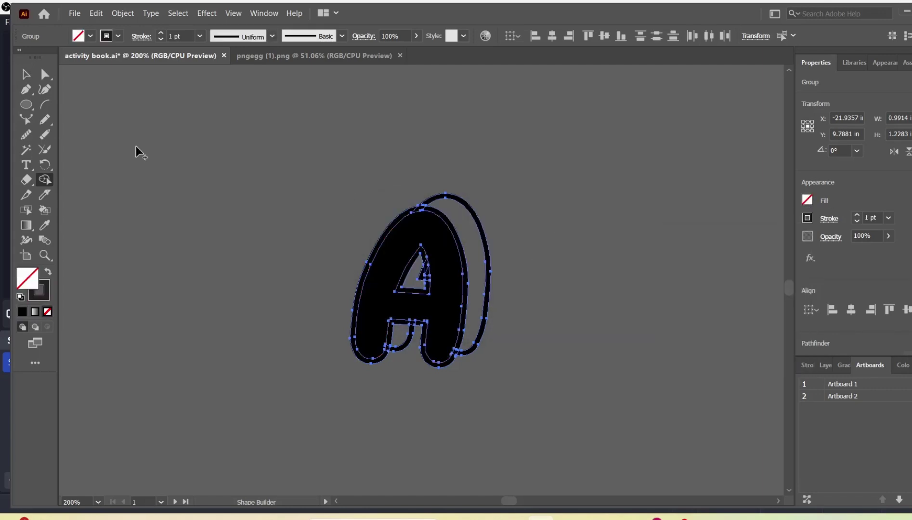
pyautogui.click(388, 270)
pyautogui.click(26, 74)
pyautogui.click(415, 161)
# Scale the doubled A up to about 3.24 by 4.15 in and set its stroke to 3 pt.
pyautogui.hotkey('ctrl', '-')
pyautogui.hotkey('ctrl', '-')
pyautogui.hotkey('ctrl', '-')
pyautogui.hotkey('ctrl', '-')
pyautogui.hotkey('ctrl', '-')
pyautogui.hotkey('ctrl', '-')
pyautogui.hscroll(3, 415, 164)
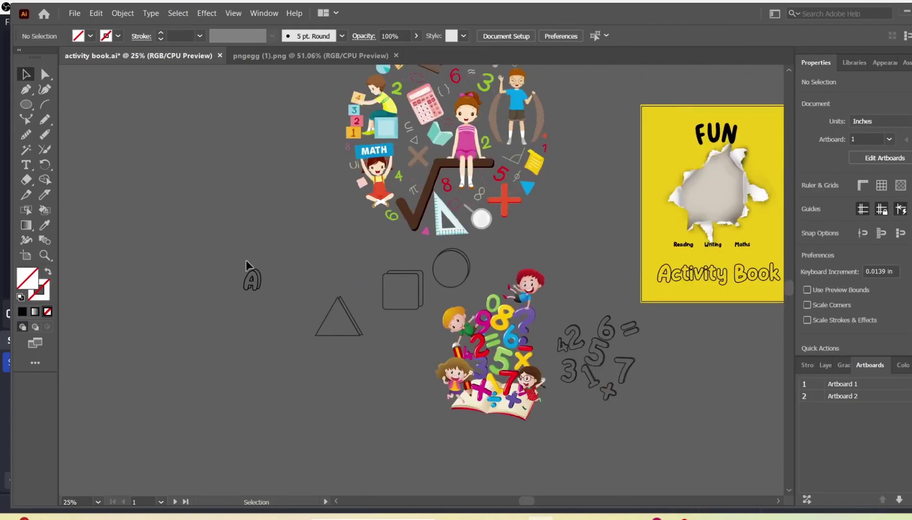
pyautogui.click(248, 273)
pyautogui.moveTo(261, 290); pyautogui.dragTo(301, 343)
pyautogui.click(856, 215)
pyautogui.click(856, 215)
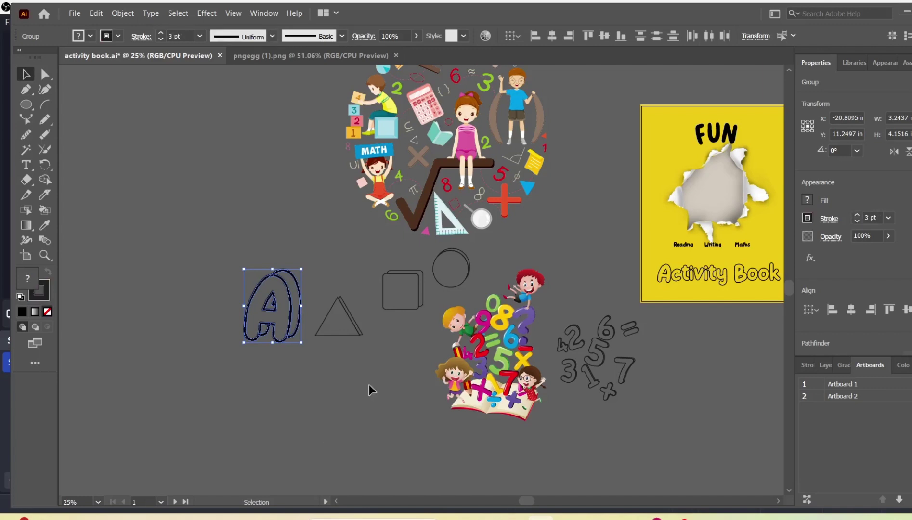
pyautogui.press('z')
pyautogui.click(370, 384)
pyautogui.click(26, 75)
pyautogui.click(231, 161)
pyautogui.scroll(1, 329, 197)
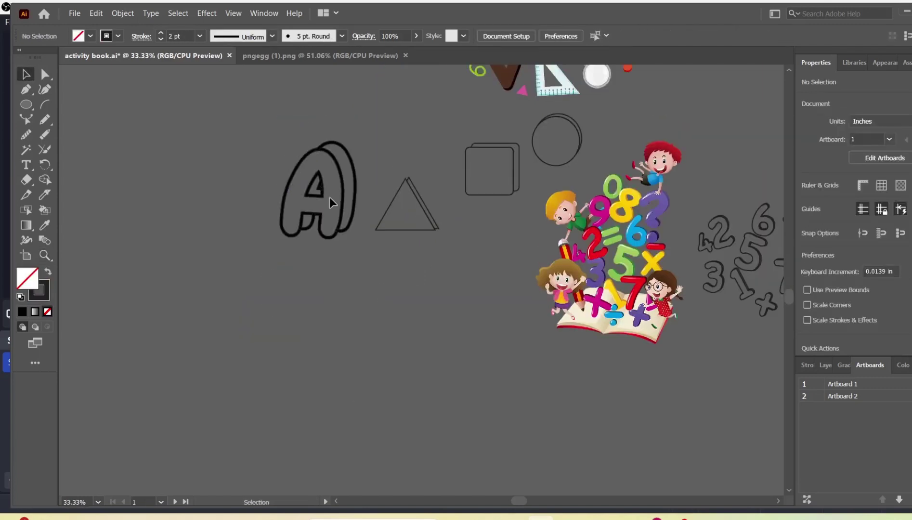
pyautogui.hscroll(5, 429, 217)
pyautogui.hotkey('ctrl', '-')
pyautogui.hotkey('ctrl', '-')
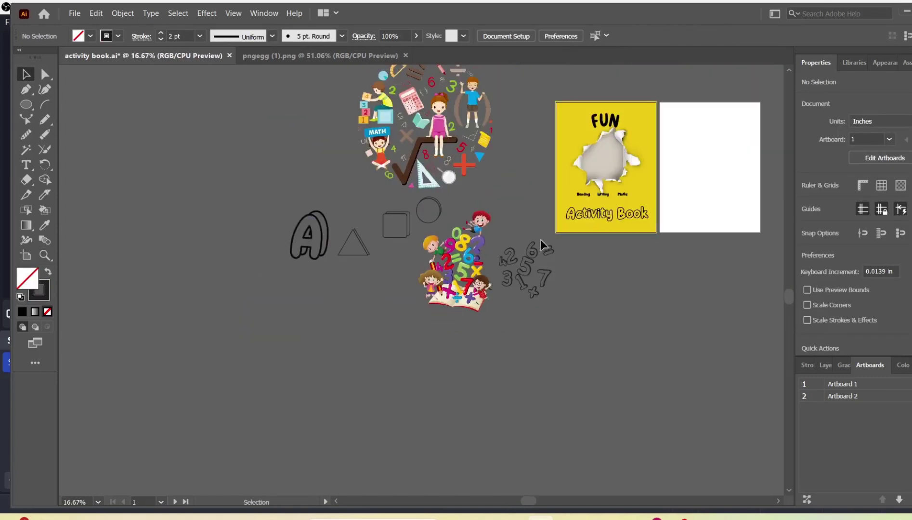